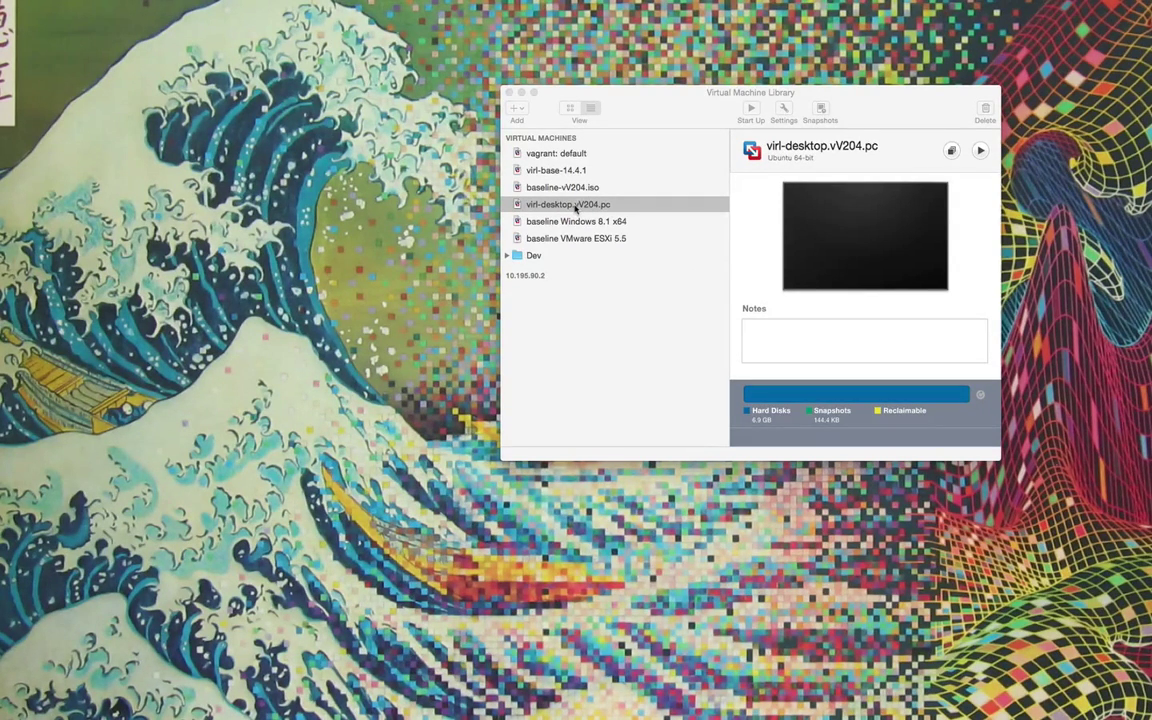
Start up the virl-desktop.vV204.pc VM and agree to upgrade it.
right_click(580, 209)
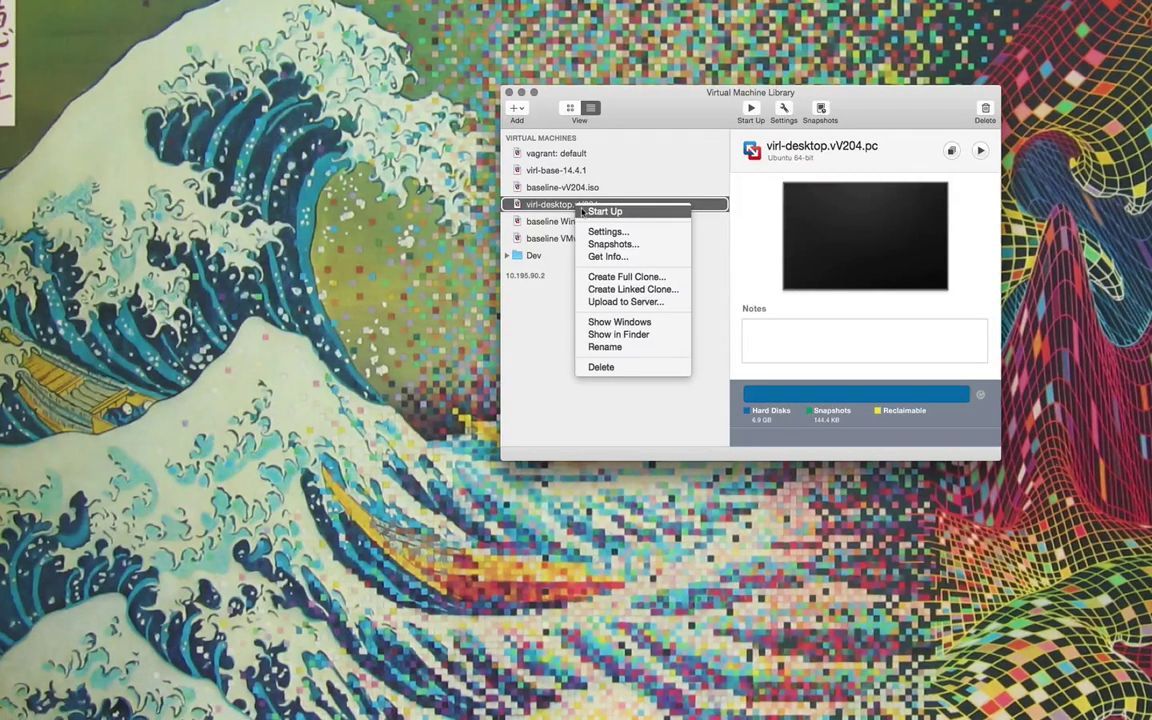
click(585, 211)
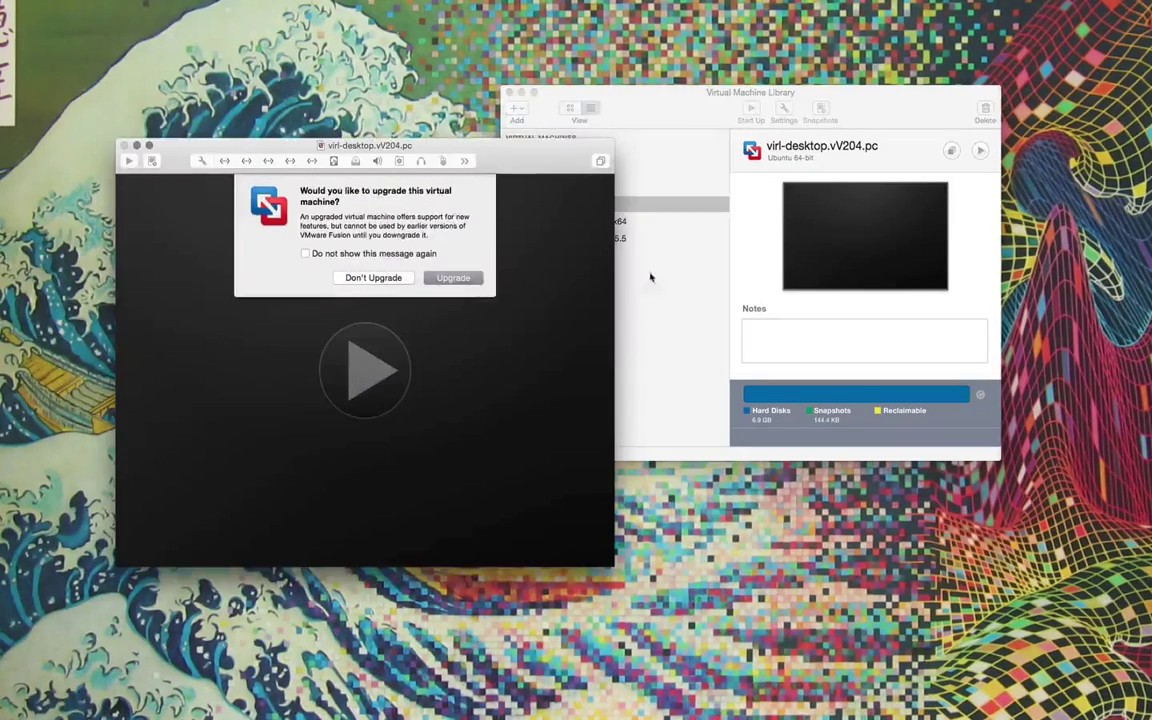
click(456, 279)
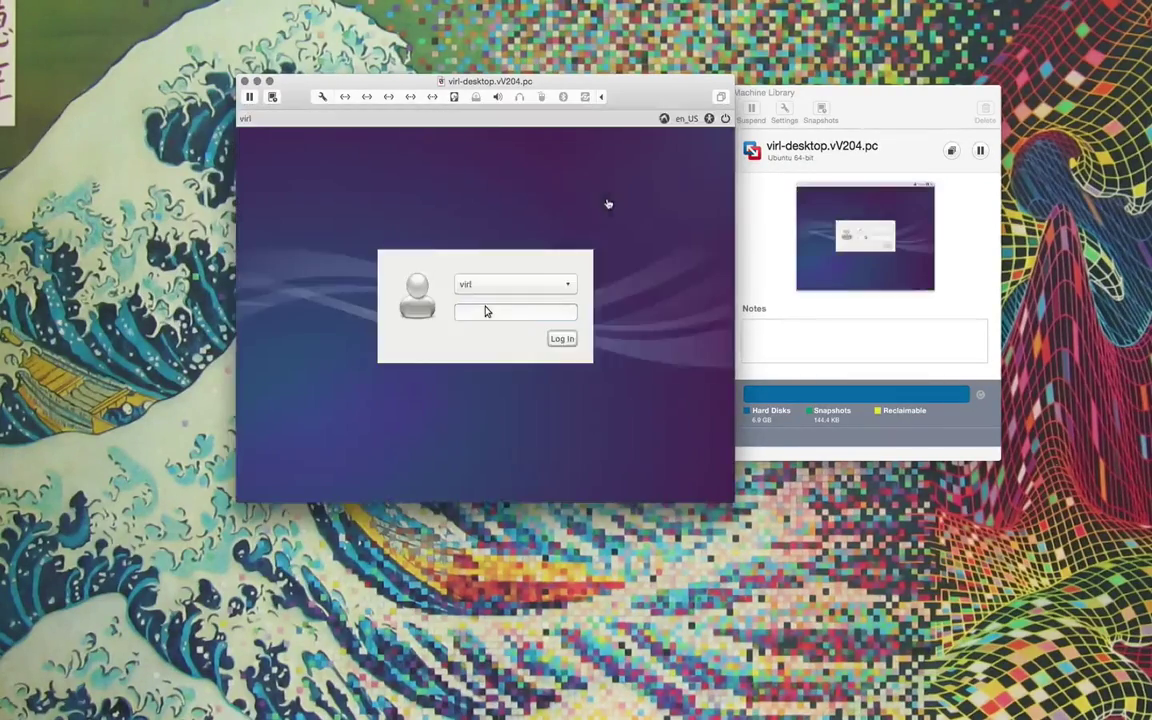
Log into the guest desktop and display its IP address, 10.10.10.192.
click(479, 312)
text(virl)
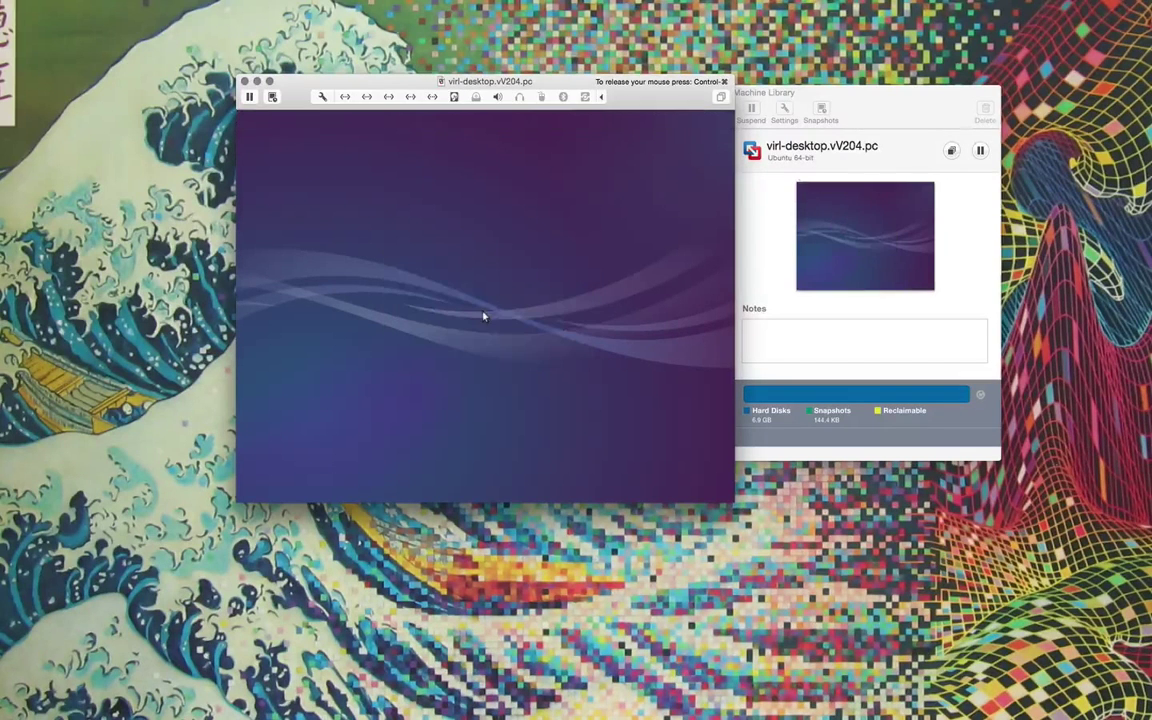
key(Return)
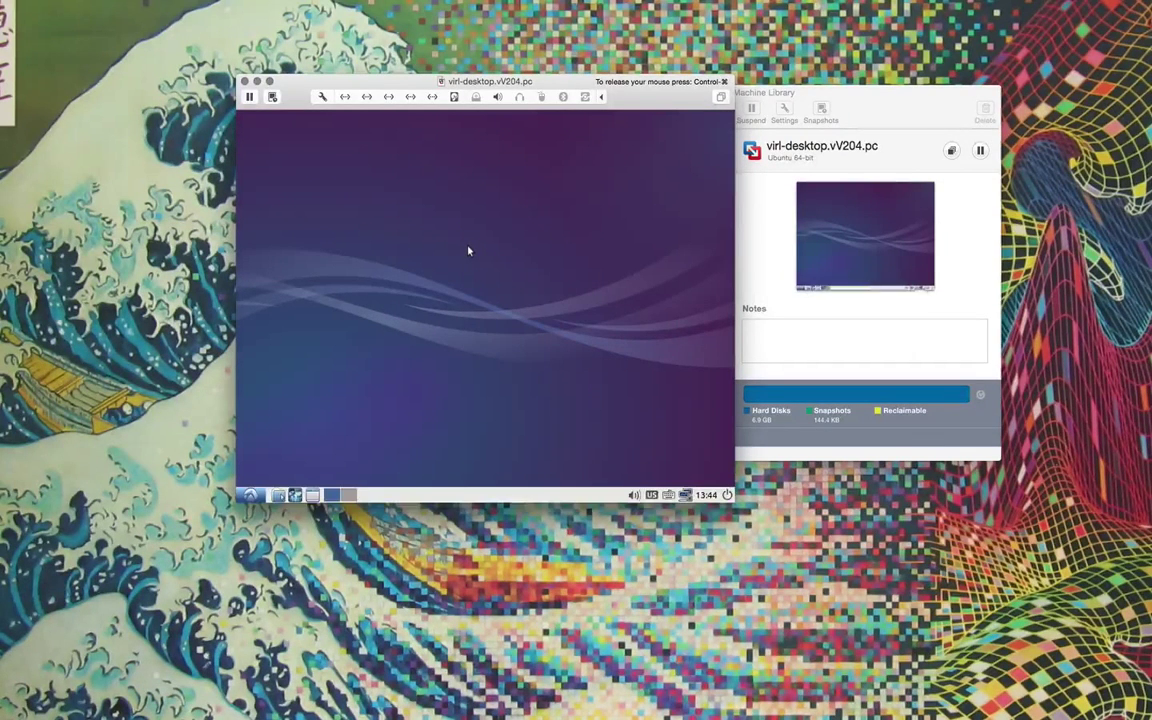
double_click(345, 135)
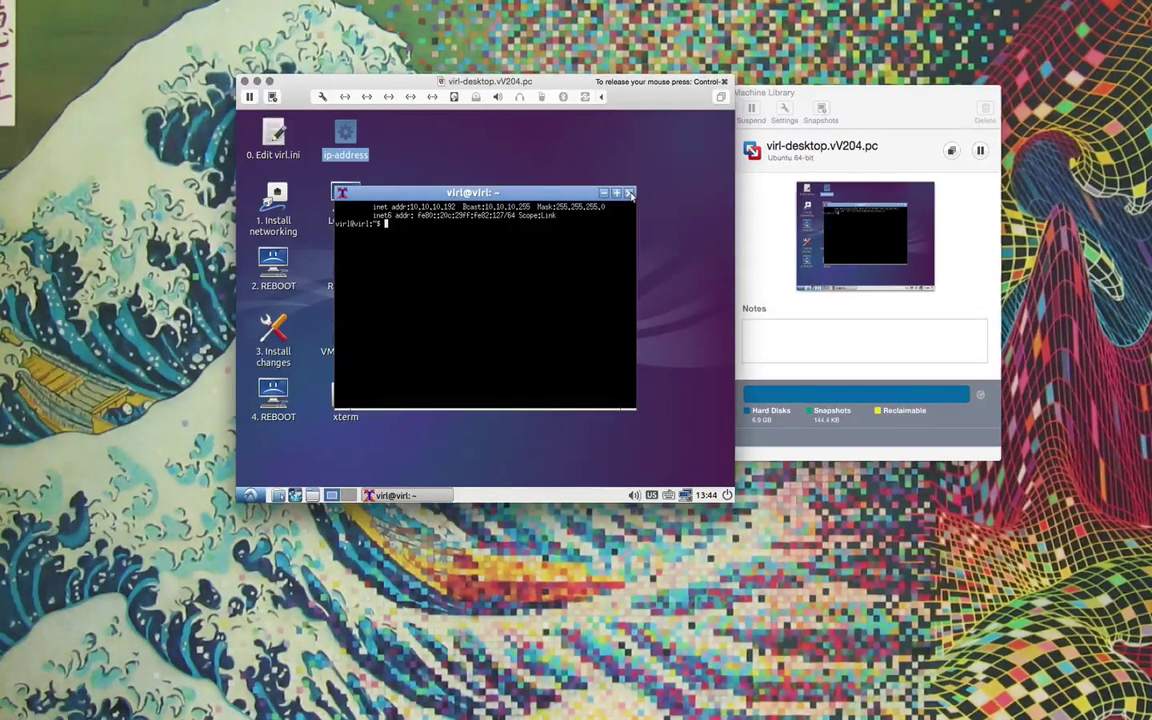
click(629, 192)
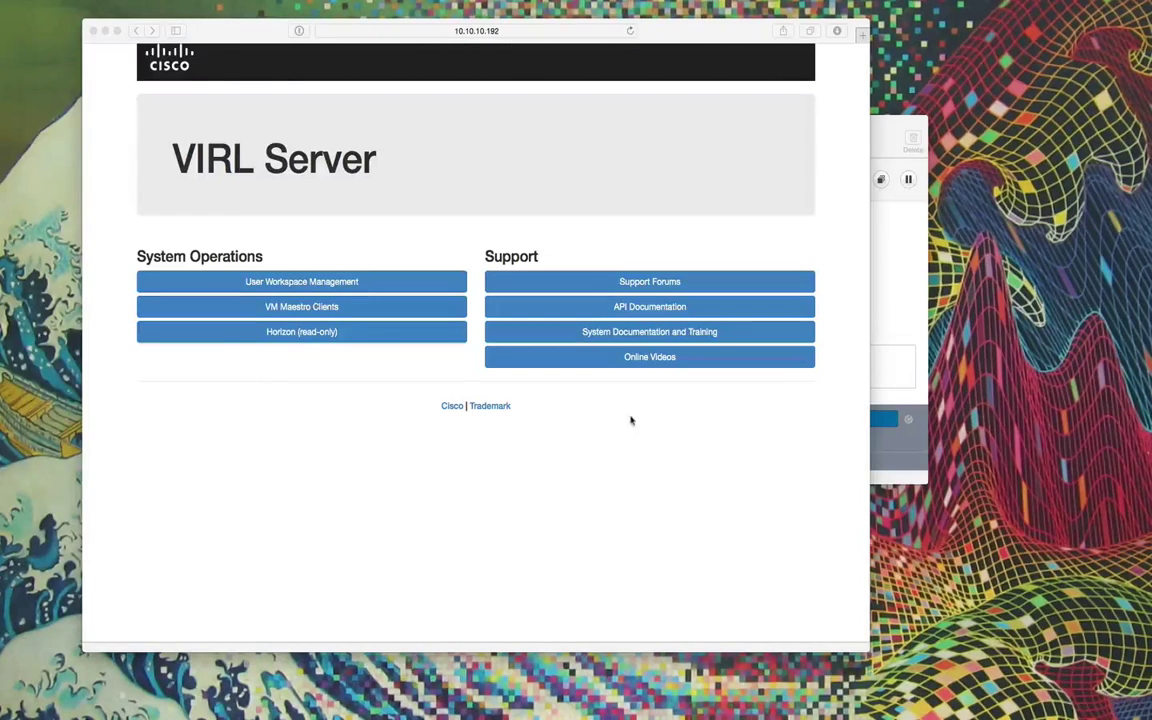
Sign in to User Workspace Management as uwmadmin with the admin password.
click(308, 285)
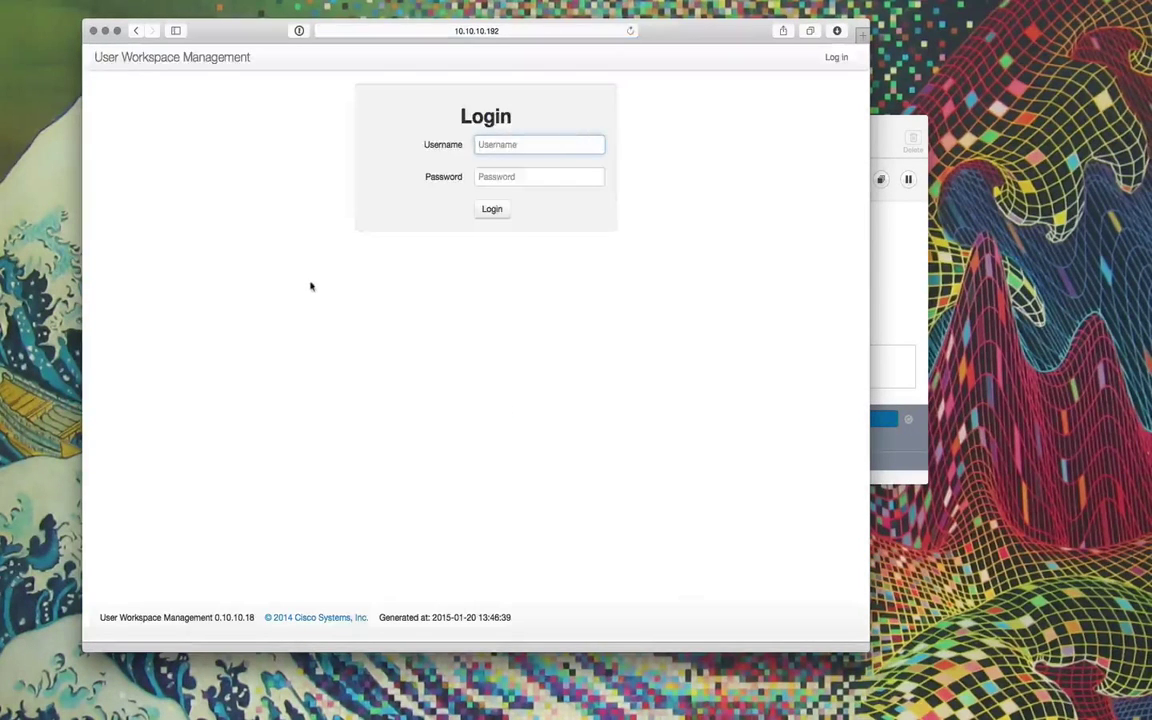
text(uwmadmin)
key(Tab)
text(password)
key(Return)
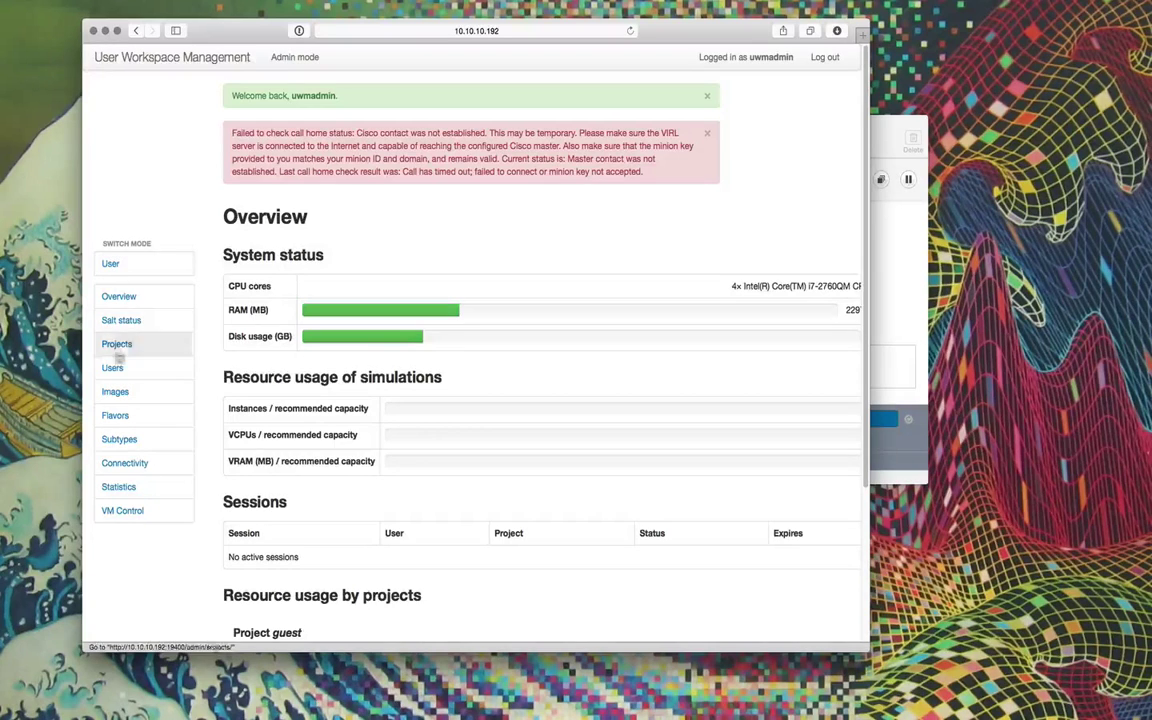
In Salt status reset keys and ID, using the customer e-mail, masters salt-master.cisco.com, eu-salt-master.cisco.com.
click(125, 321)
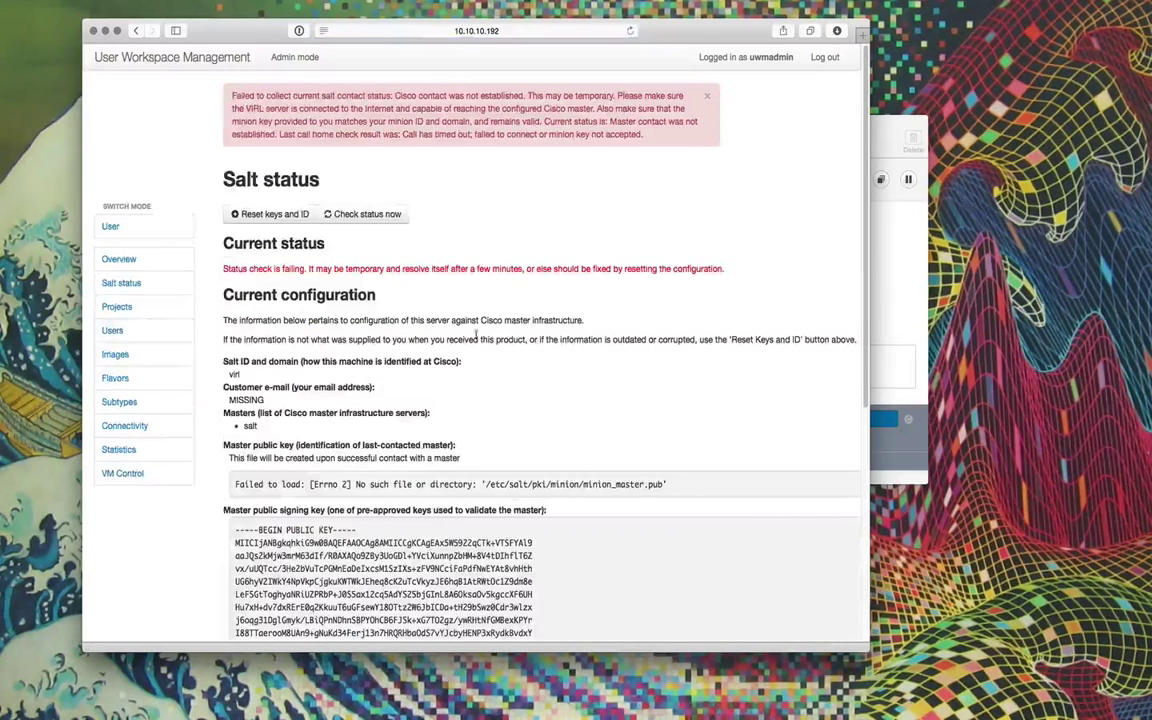
click(265, 215)
click(270, 236)
drag(299, 282, 212, 282)
key(super+v)
drag(275, 326, 228, 327)
text(salt-master.ciscp)
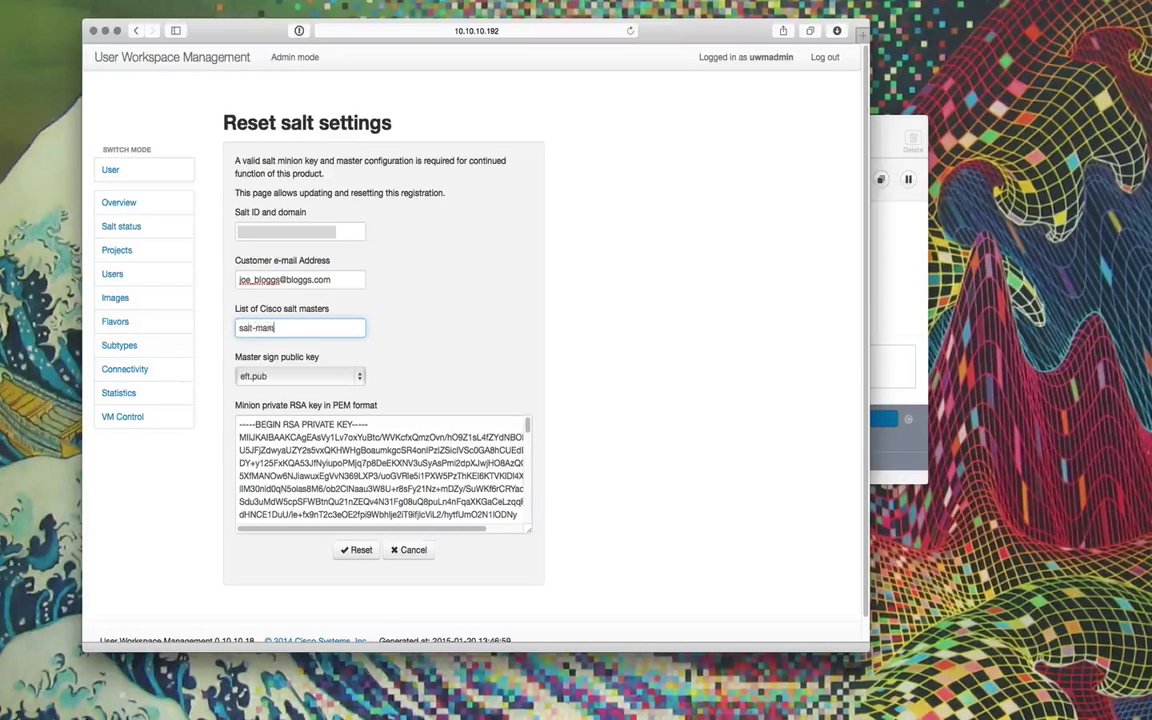
key(BackSpace)
text(o.com, eu-salt-master.c)
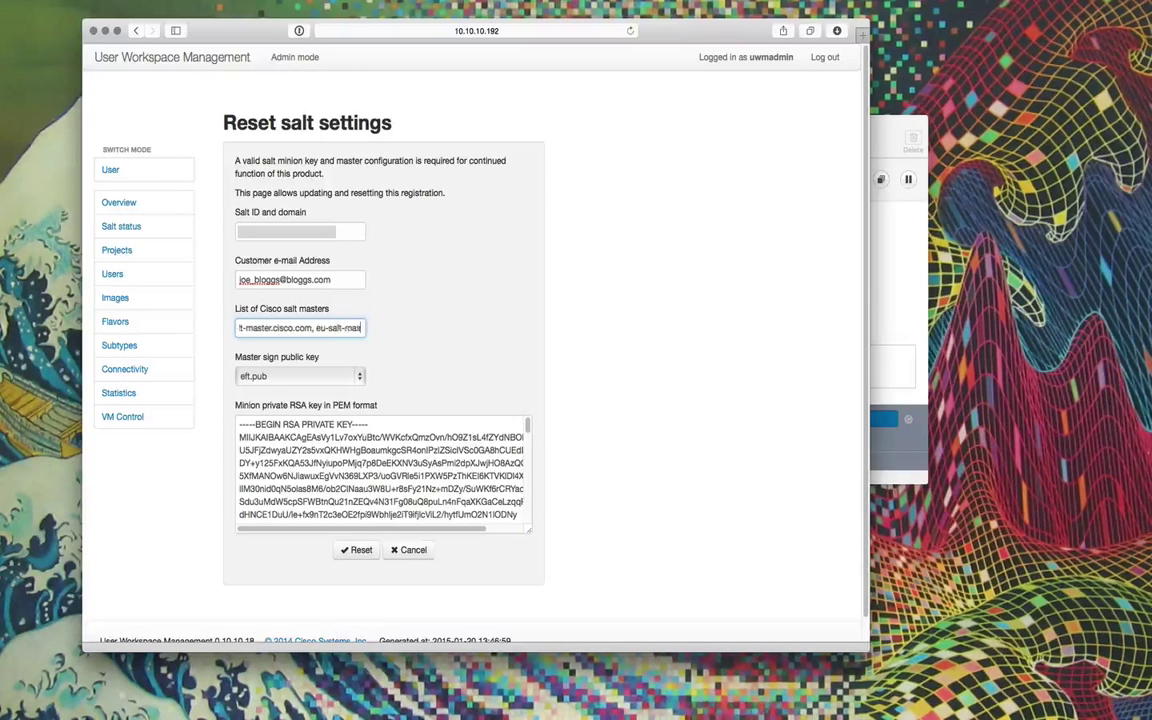
text(isco.com)
Replace the old private key with the new one and submit the reset.
drag(238, 428, 501, 614)
key(BackSpace)
key(super+v)
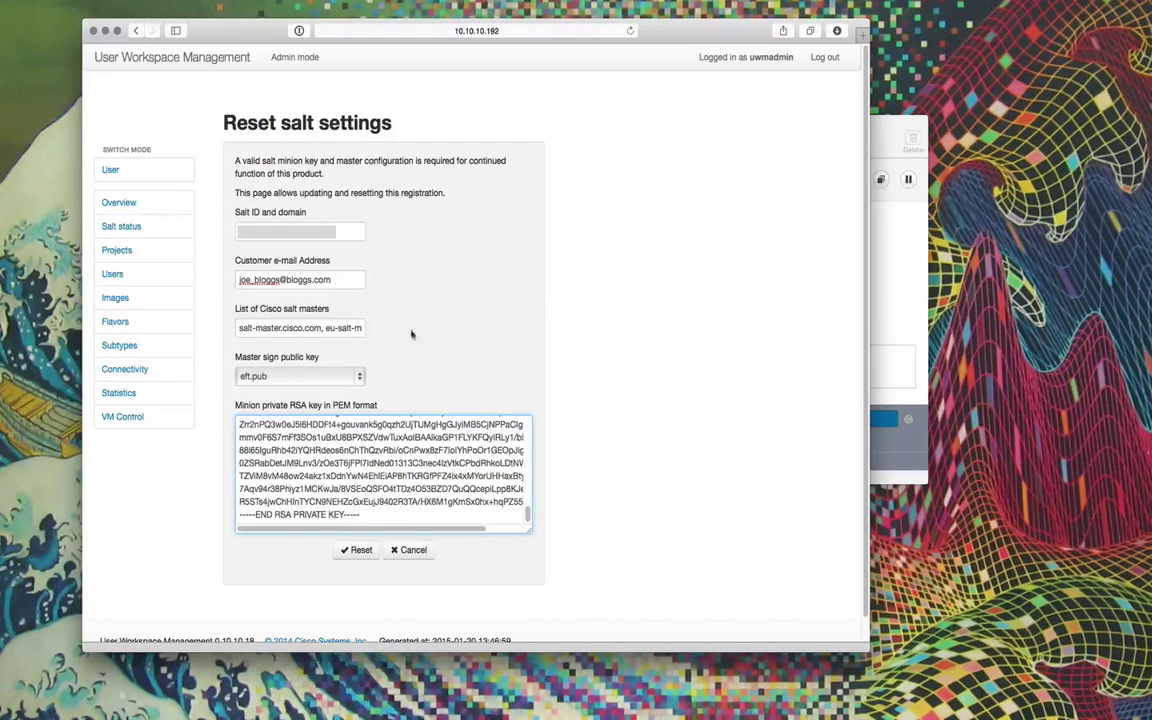
click(376, 553)
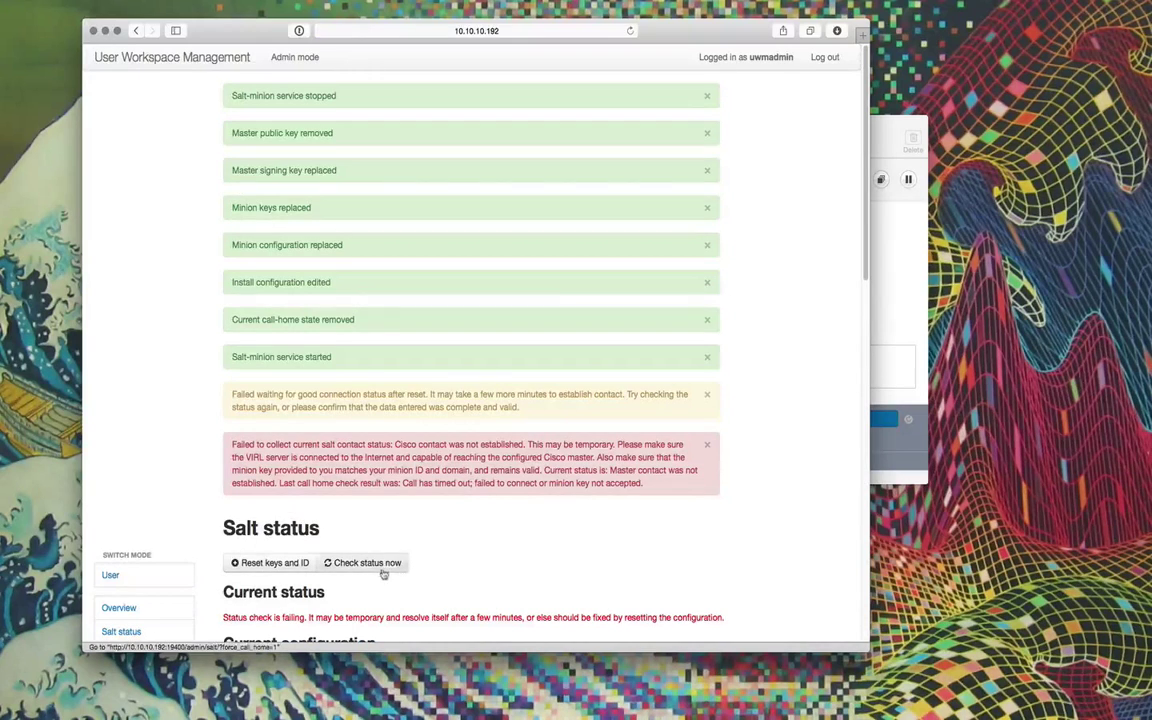
Recheck Salt status to confirm successful contact with 15 nodes allowed, then close the browser.
click(368, 564)
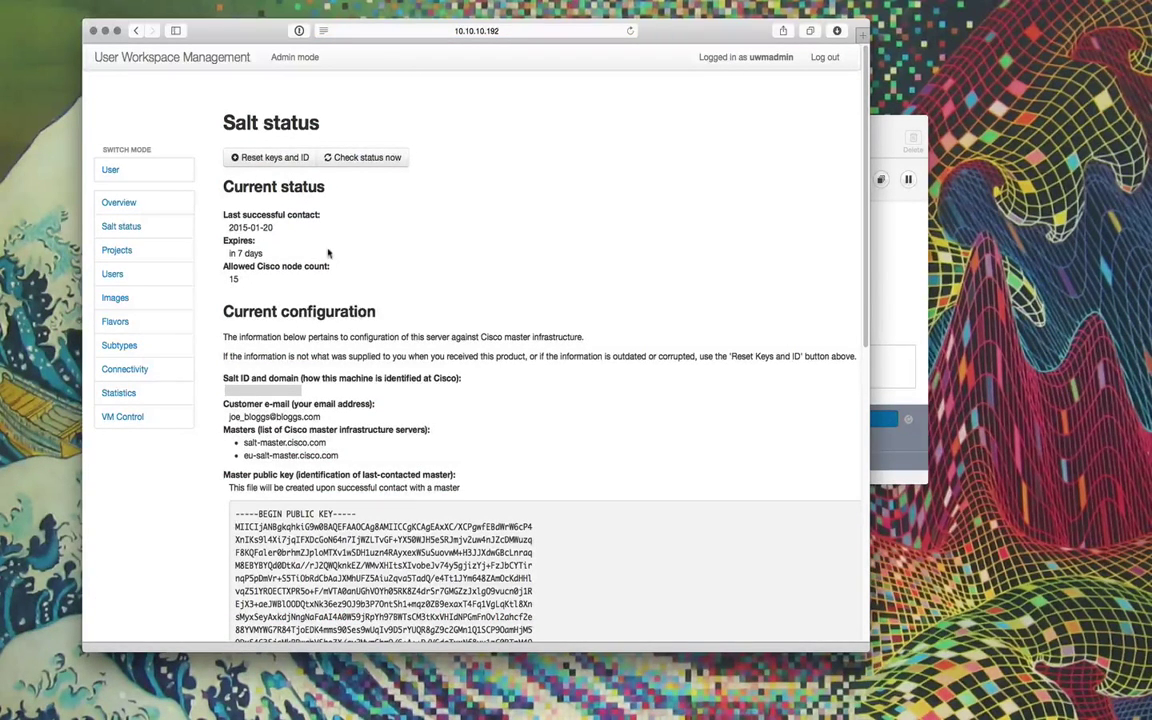
click(93, 31)
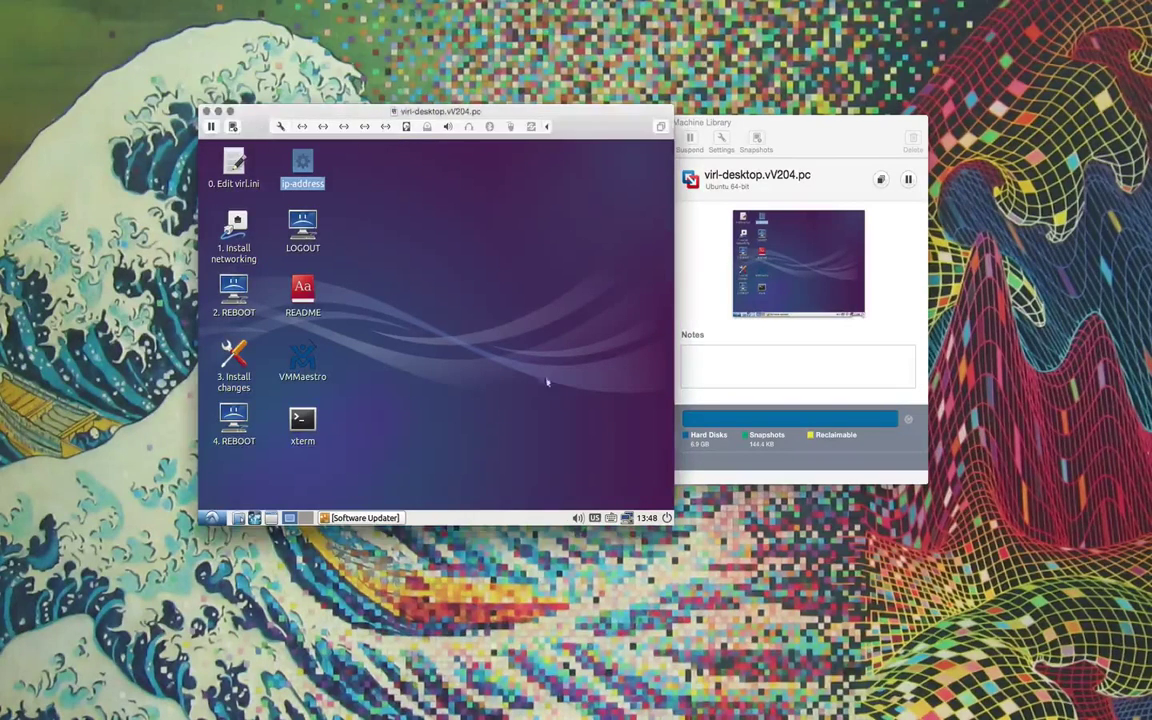
Shut down the Lubuntu guest and bring the Virtual Machine Library forward.
click(666, 517)
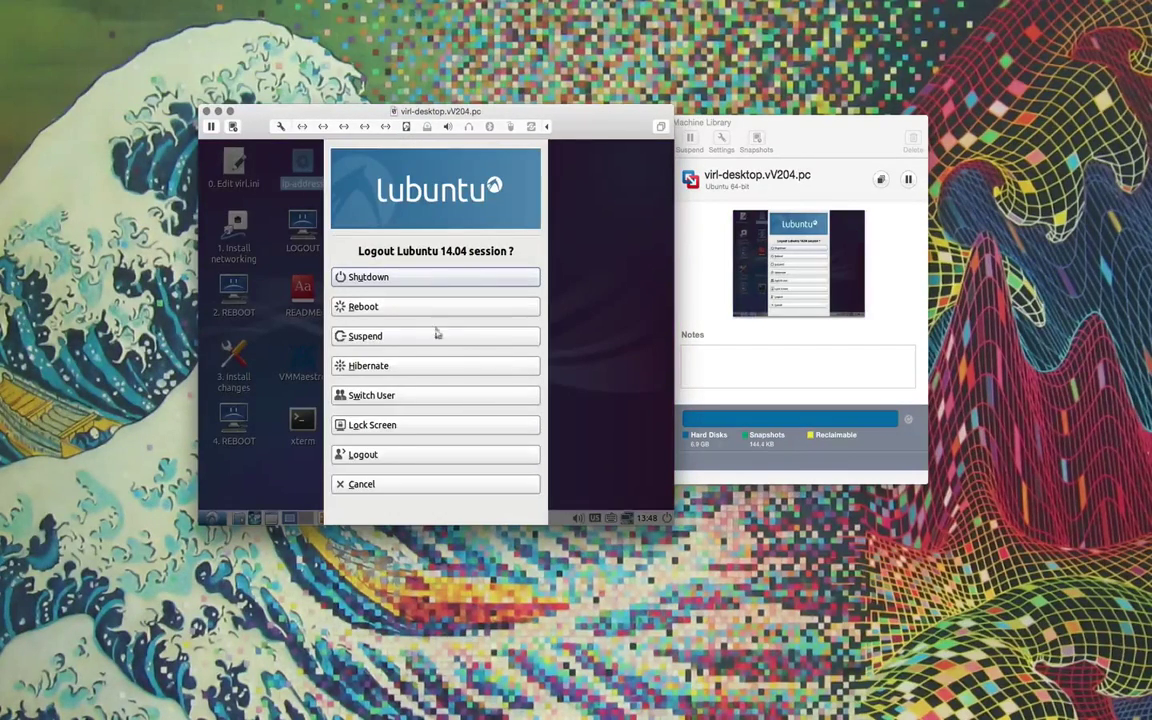
click(383, 277)
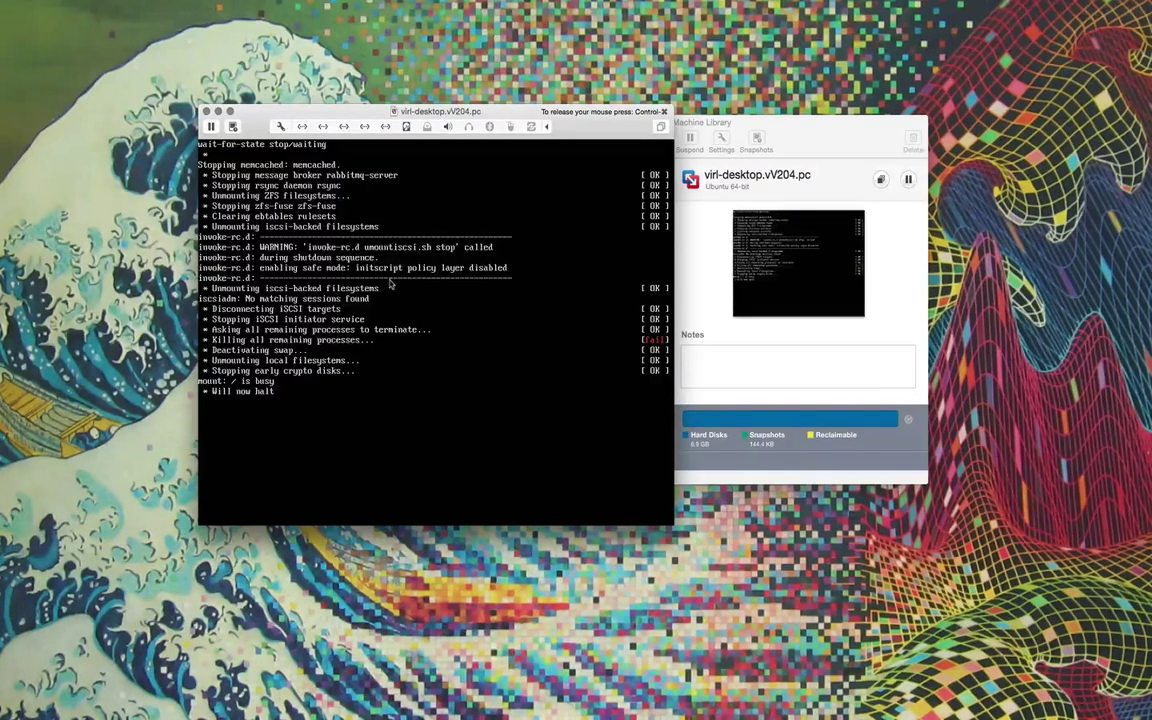
drag(818, 134, 1035, 134)
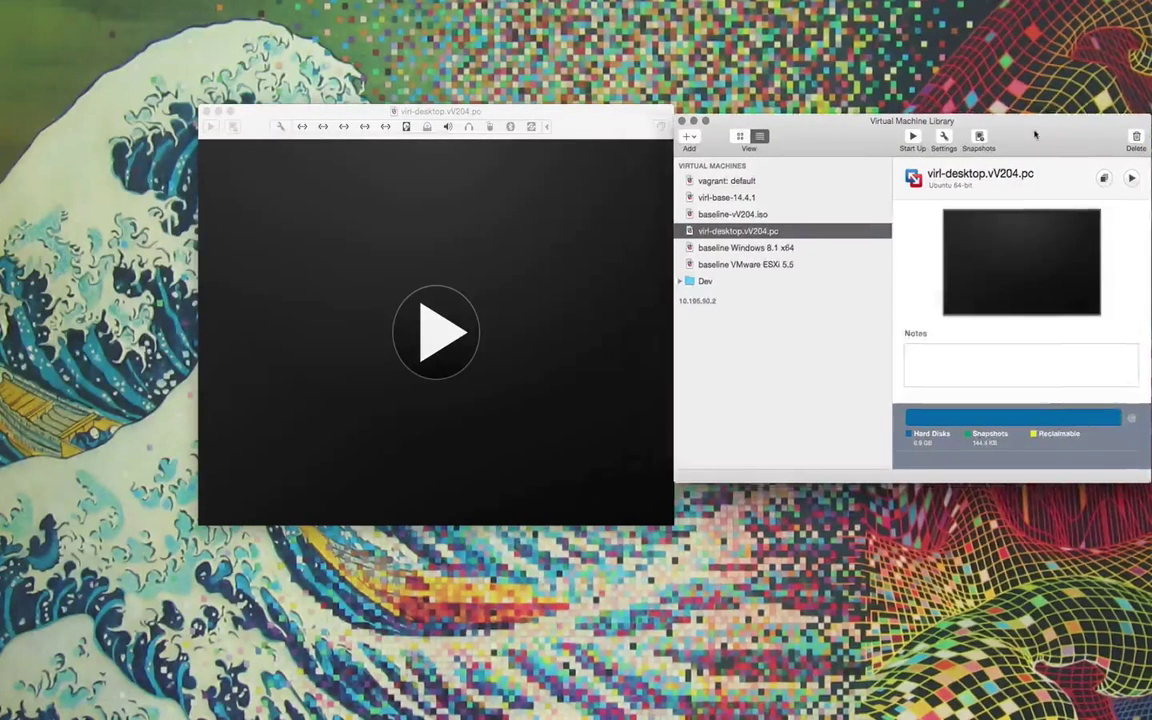
Prefix the VM name with 'baseline-' to make baseline-virl-desktop.vV204.pc.
right_click(729, 236)
click(757, 373)
text(baseline-)
key(Return)
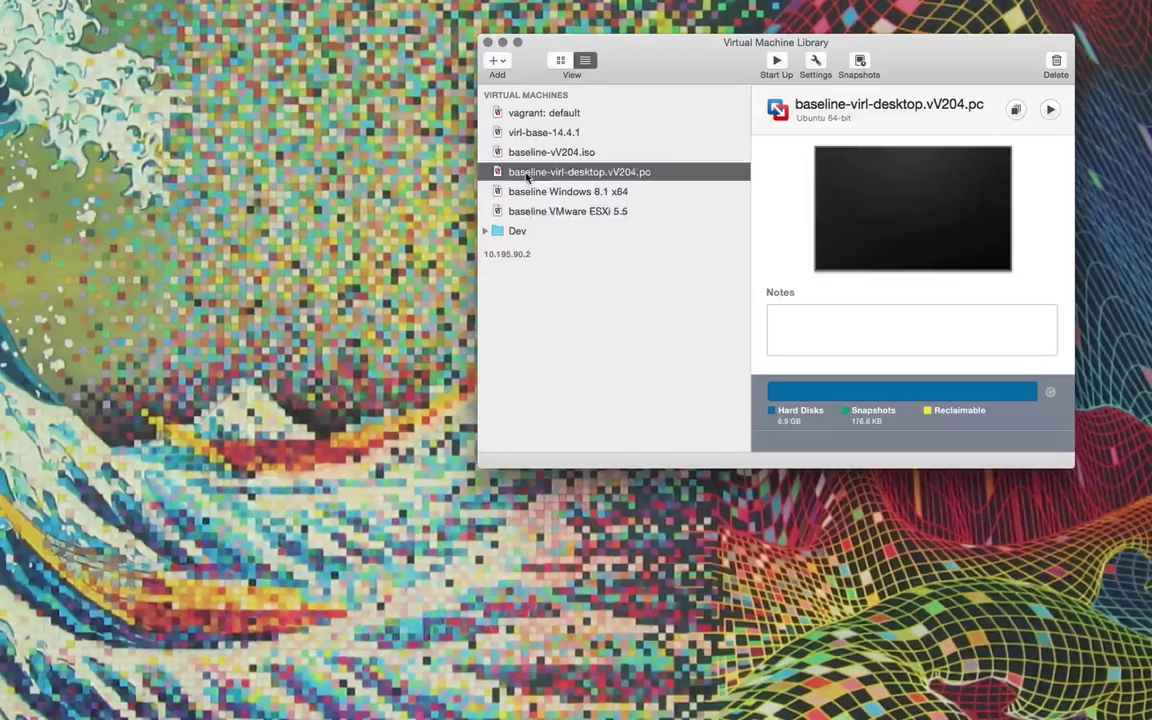
right_click(540, 176)
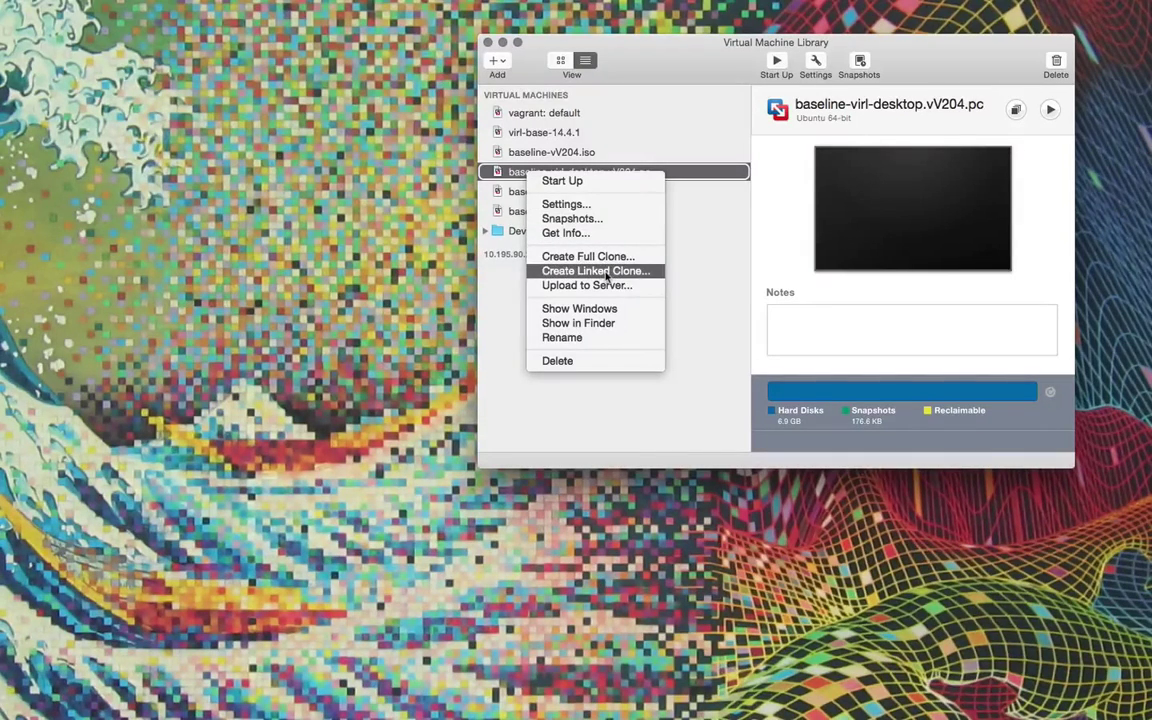
Create a linked clone of baseline-virl-desktop.vV204.pc with the default name and power it on.
click(598, 271)
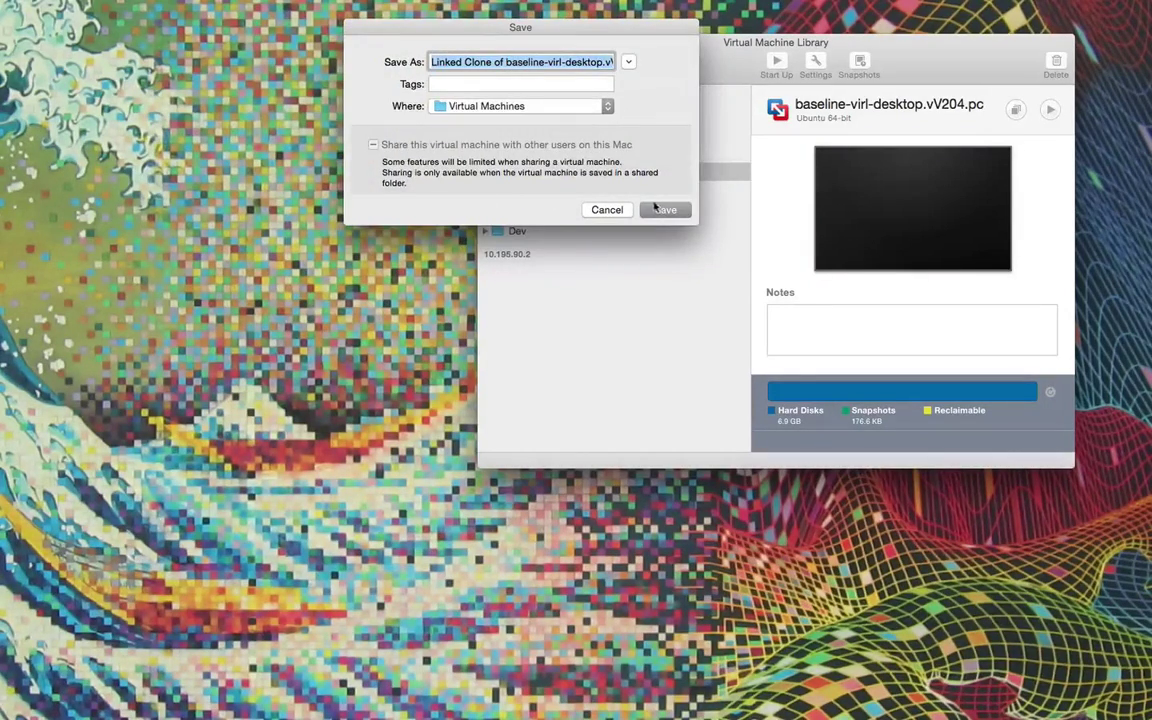
click(665, 209)
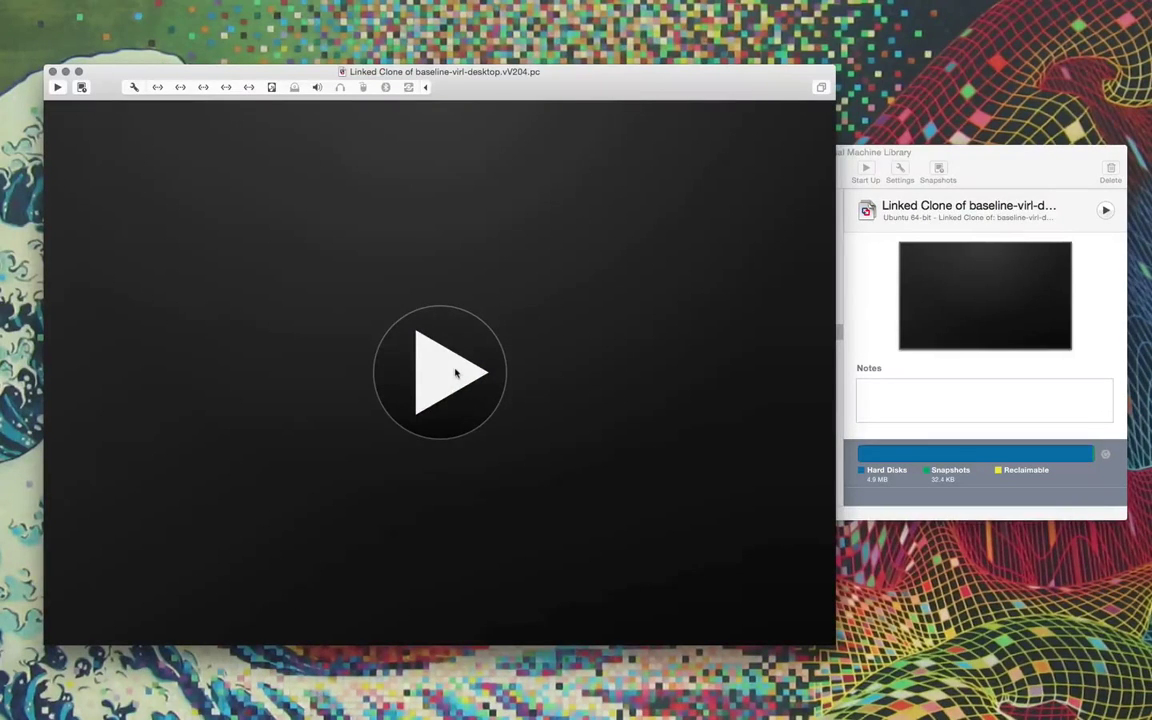
click(455, 373)
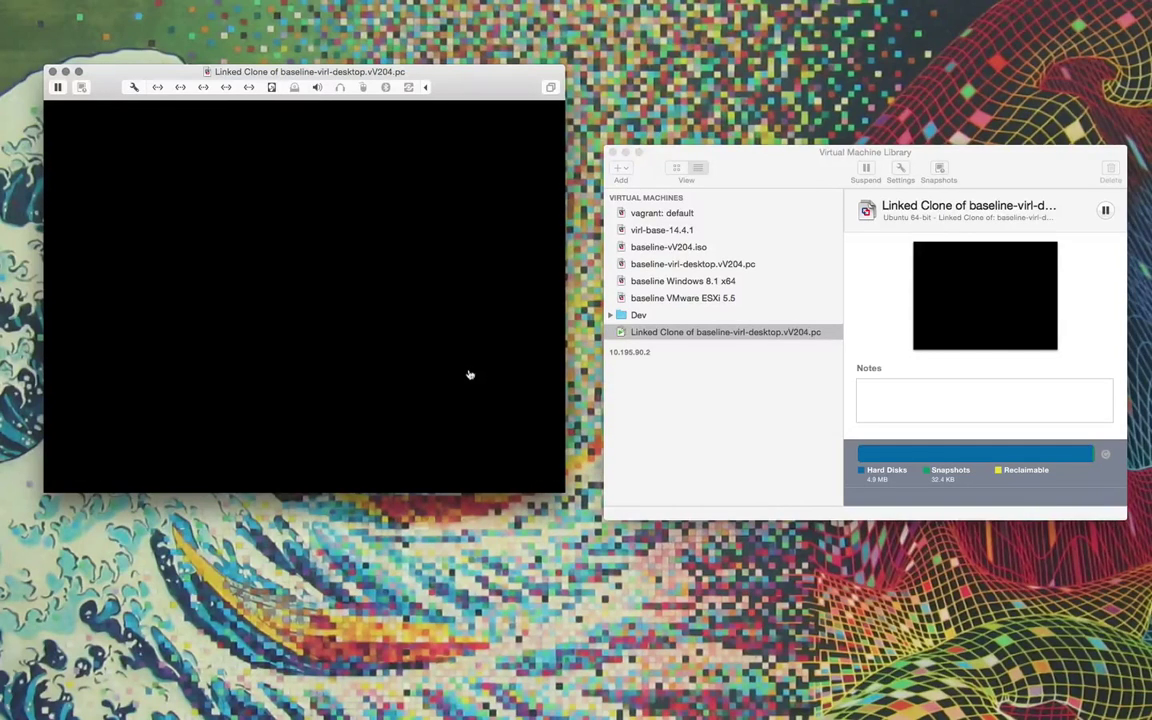
Log into the clone and display its IP address, 10.10.10.195.
click(470, 377)
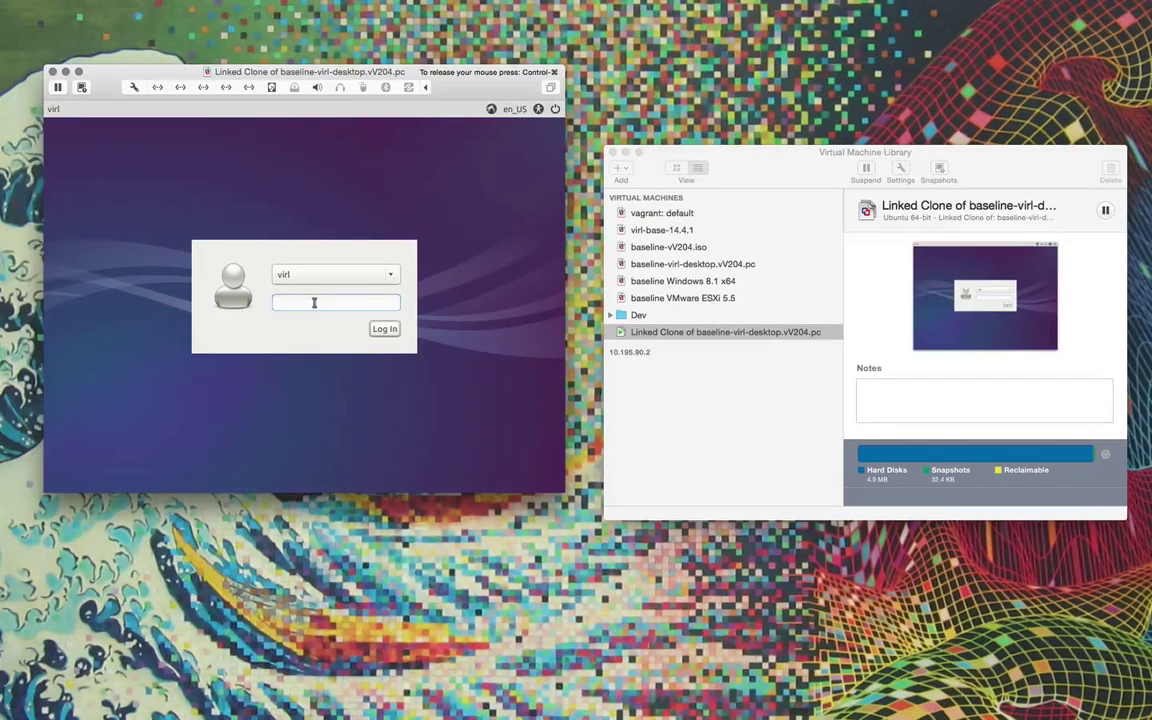
text(irl)
key(Return)
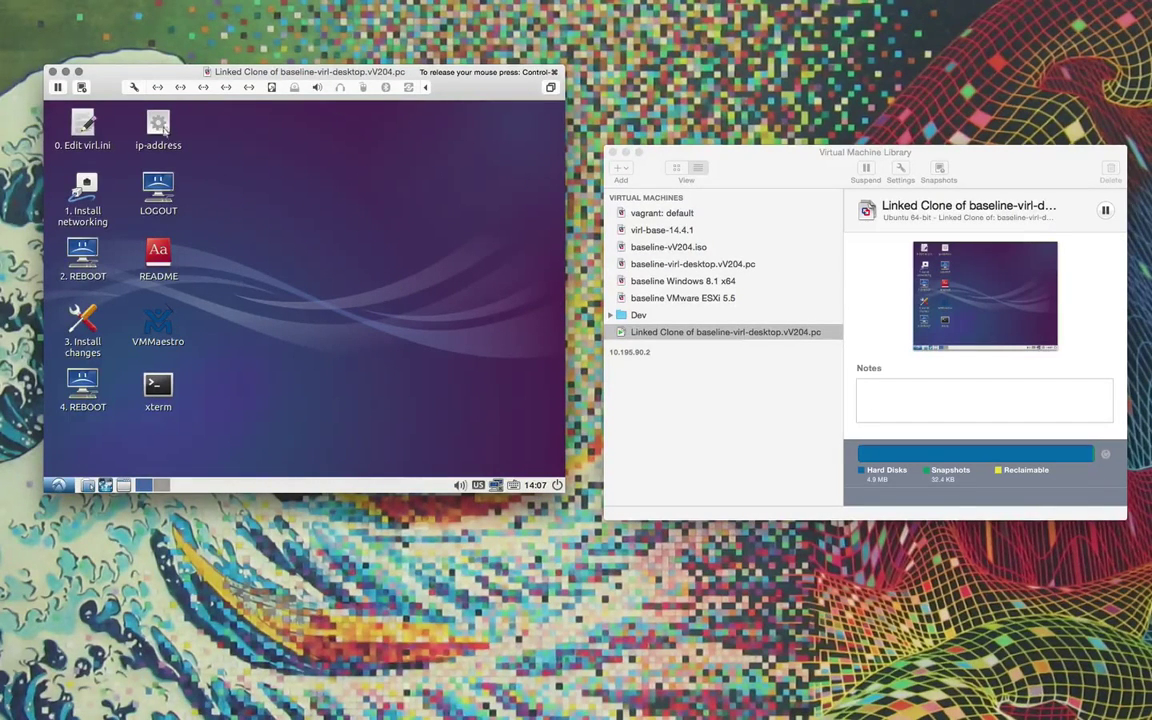
double_click(149, 119)
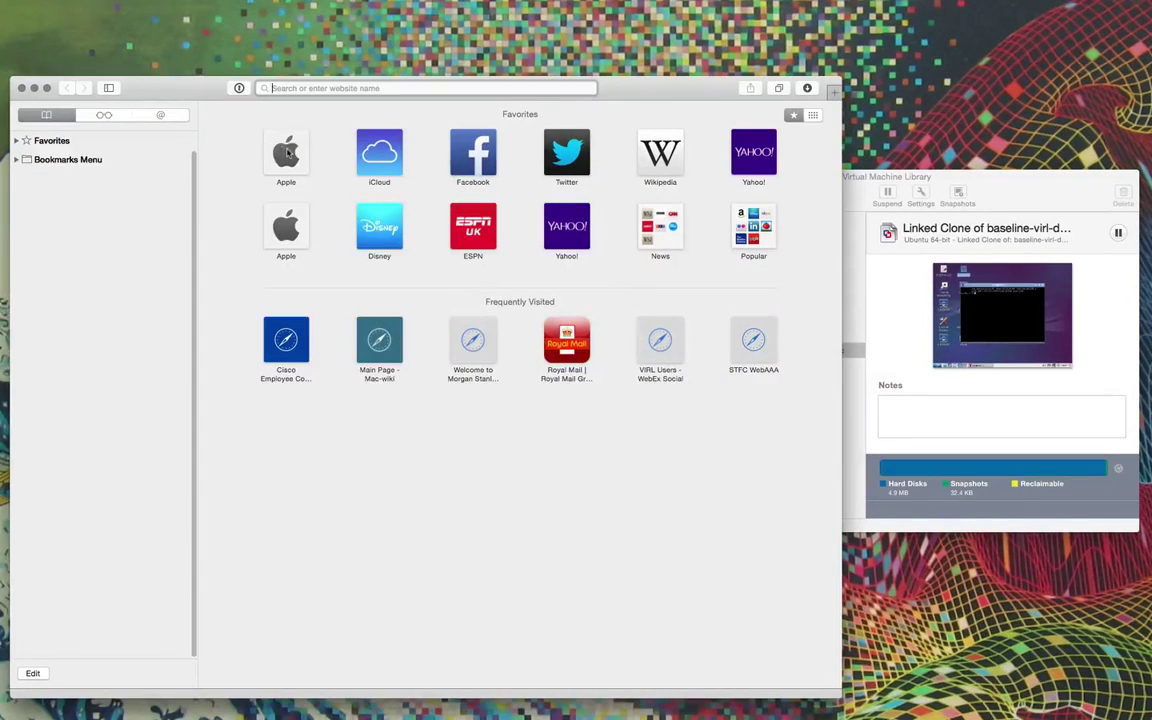
Browse to 10.10.10.195 and sign in to User Workspace Management as uwmadmin.
text(10.10.1)
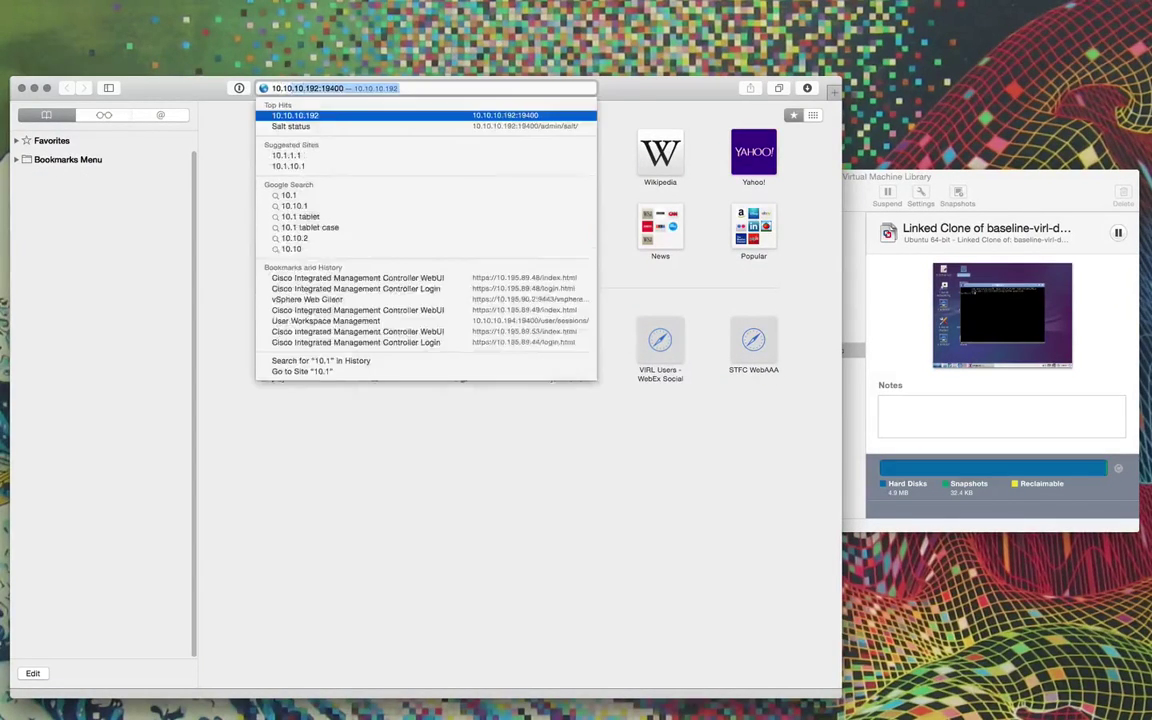
text(0.195)
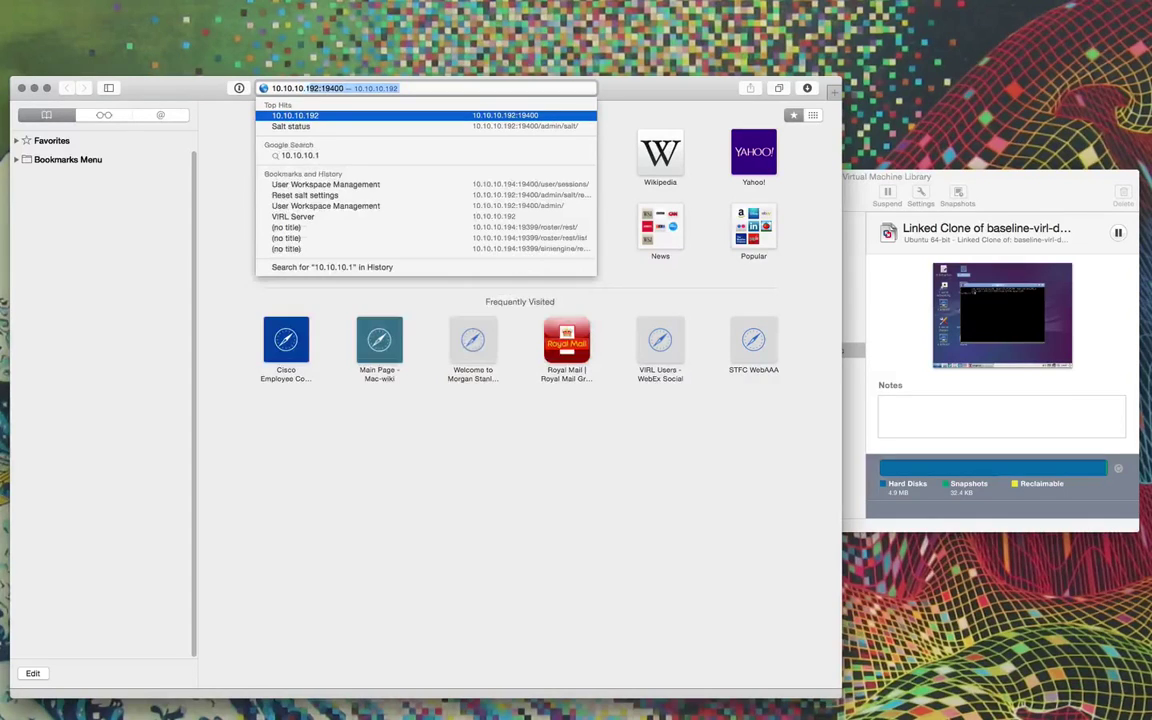
key(Return)
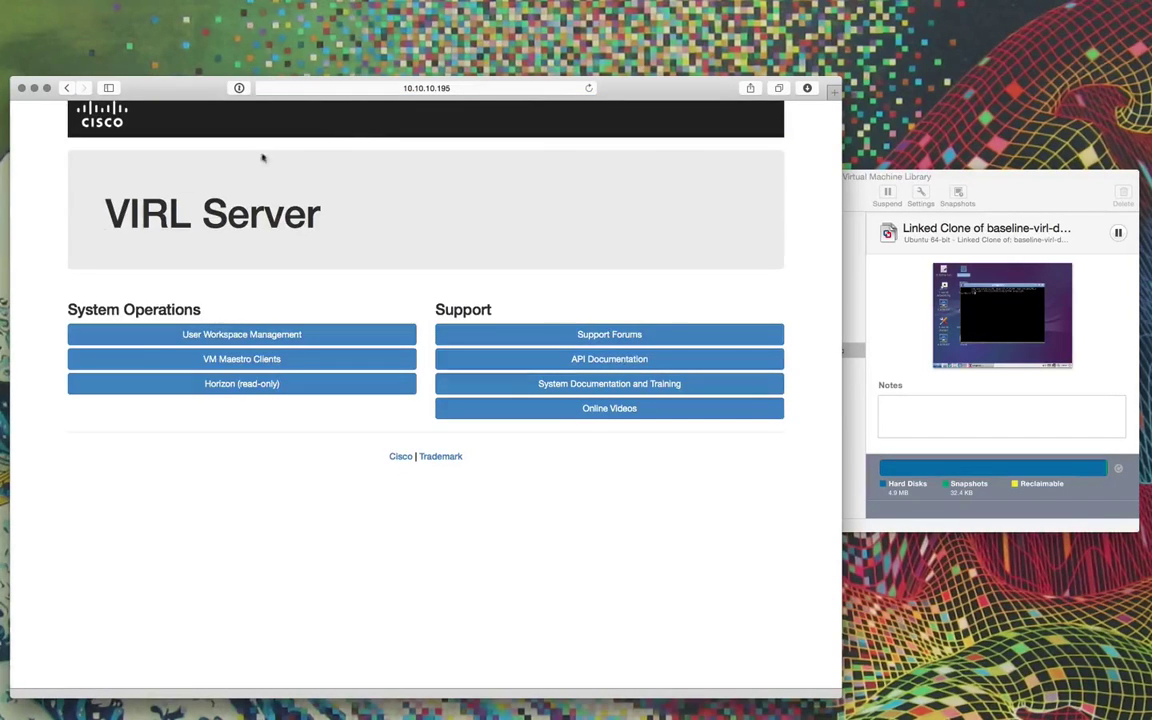
click(300, 334)
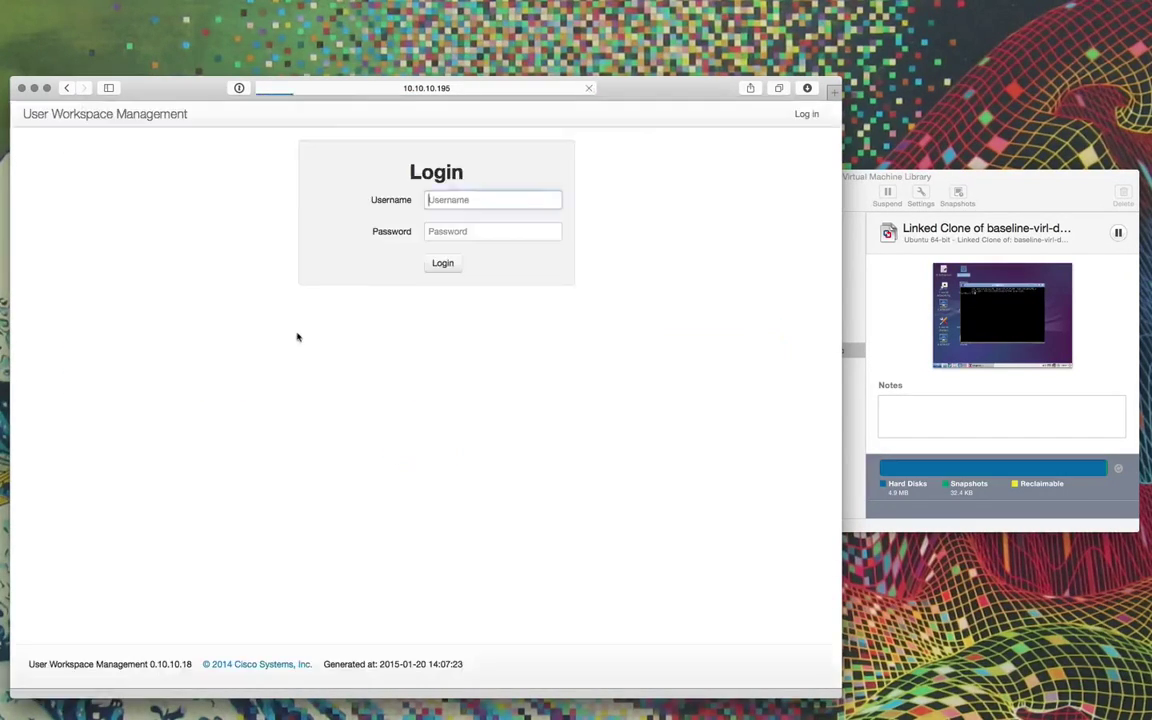
text(uwmadmin)
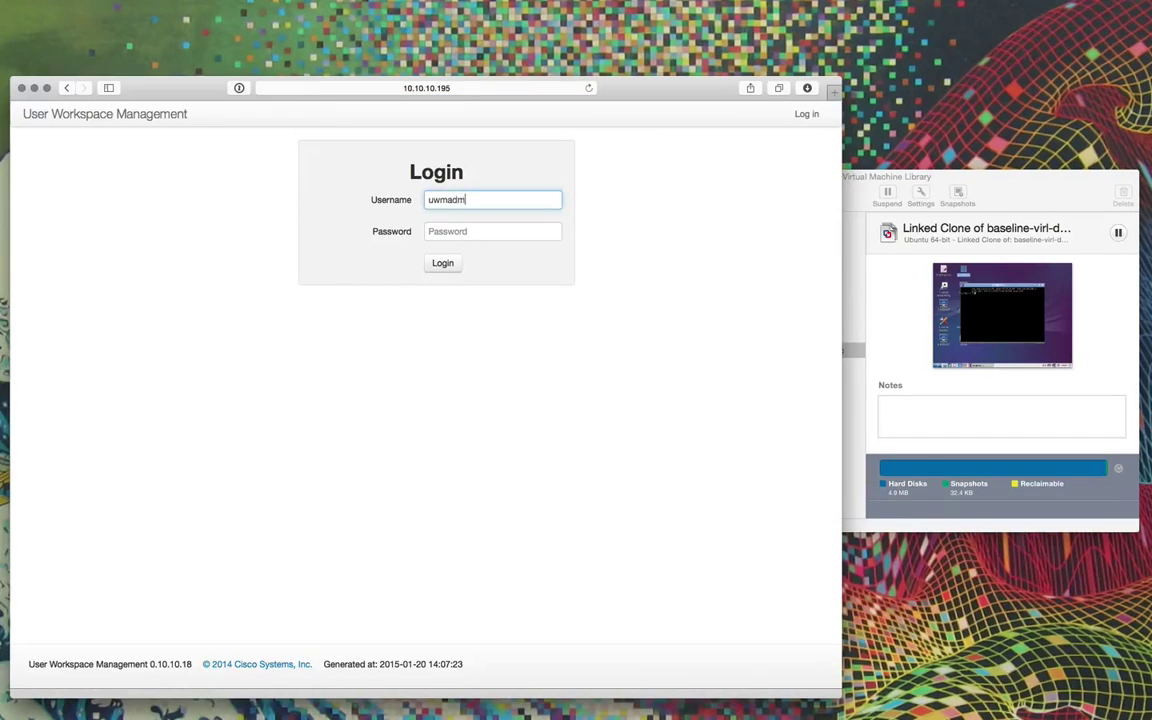
key(Tab)
text(p)
key(Return)
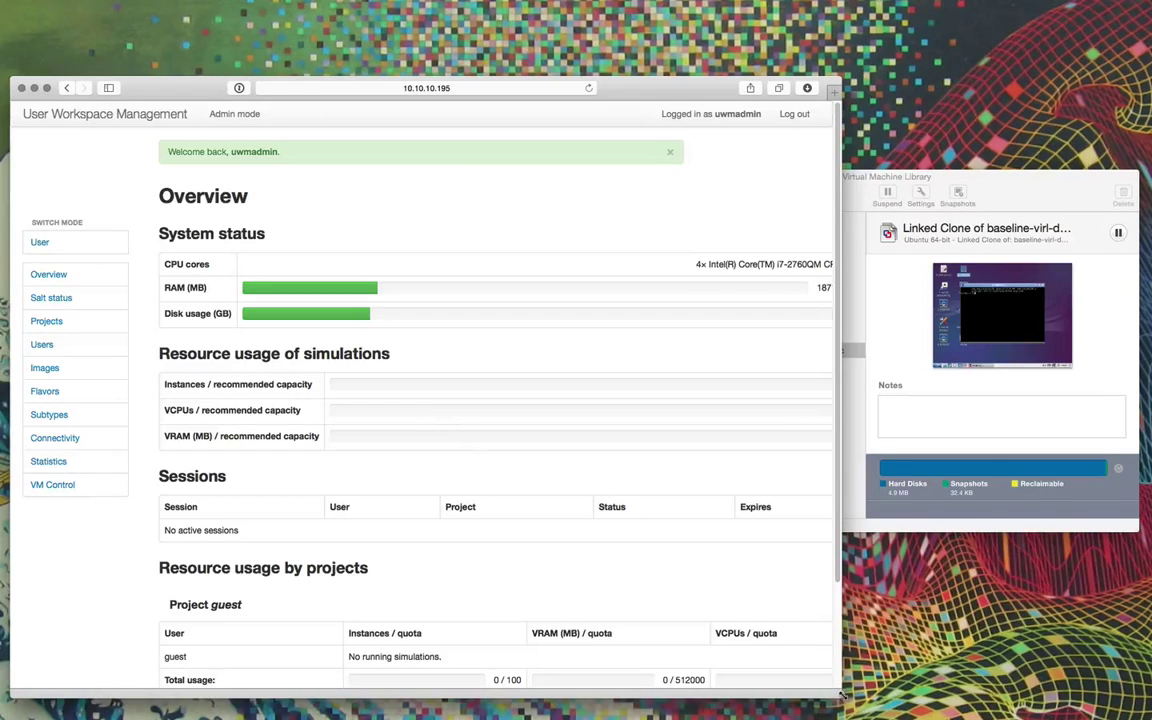
Widen the browser, open Salt status and request a fresh status check.
drag(848, 694, 990, 700)
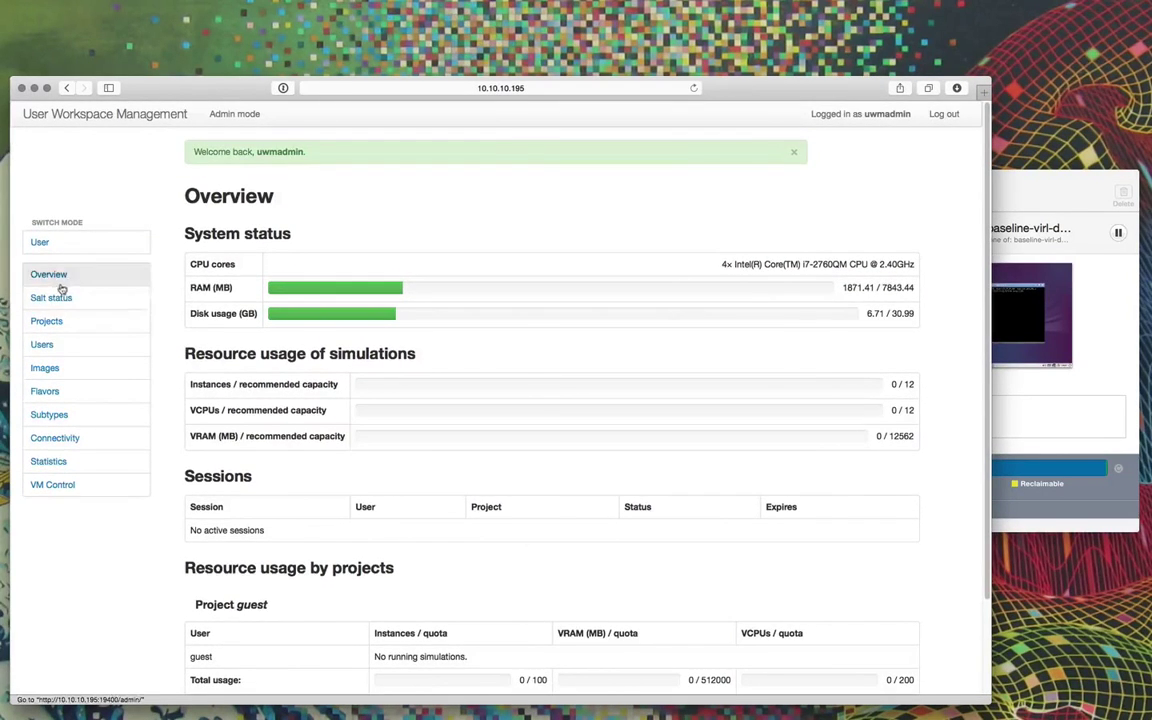
click(61, 297)
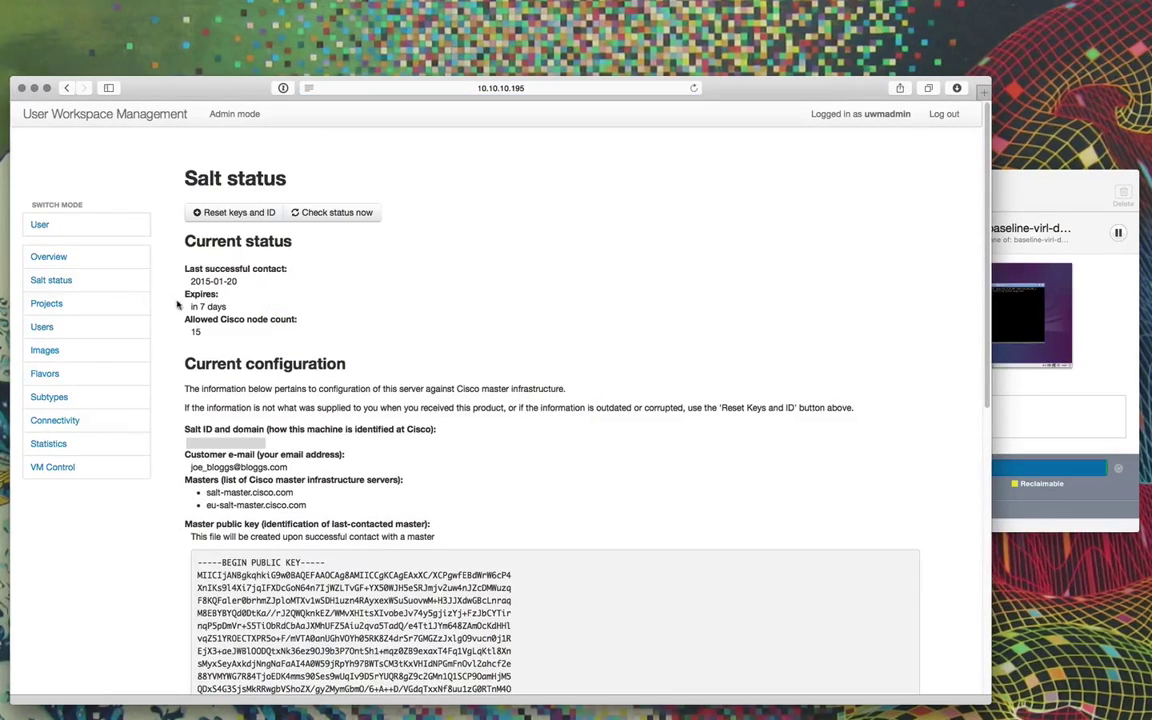
click(334, 213)
Create project test1 and set its user's password.
click(53, 305)
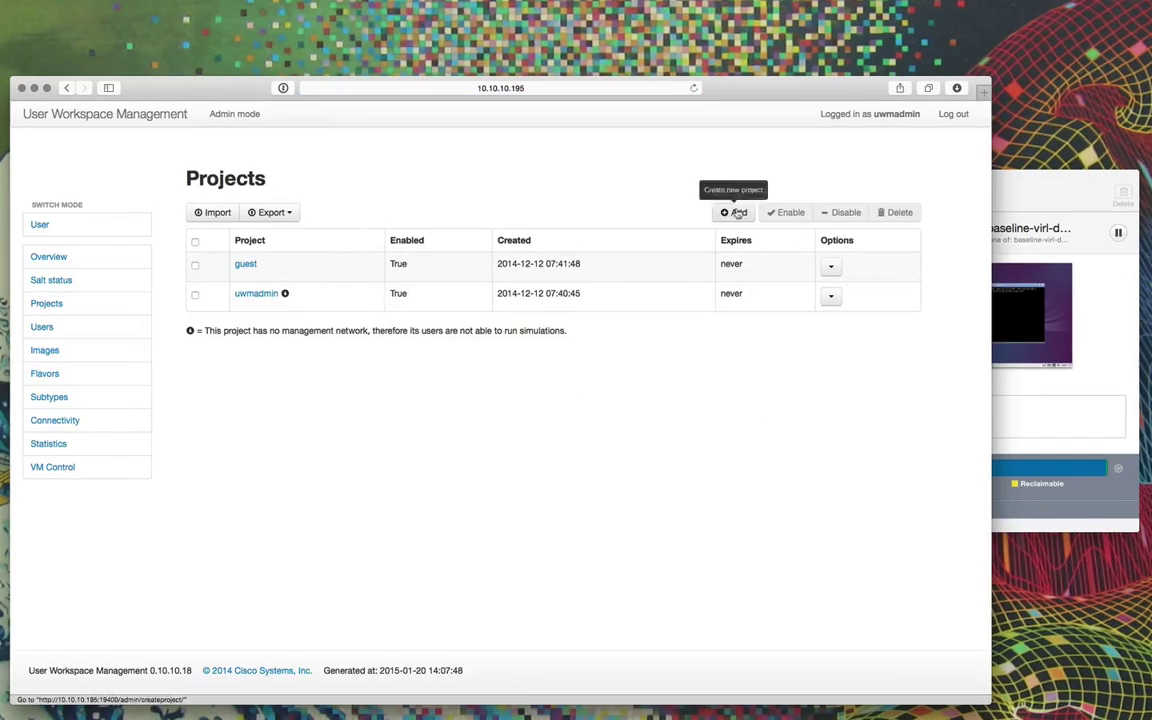
click(737, 212)
click(375, 265)
text(test1)
click(338, 555)
click(358, 272)
text(test1)
key(Tab)
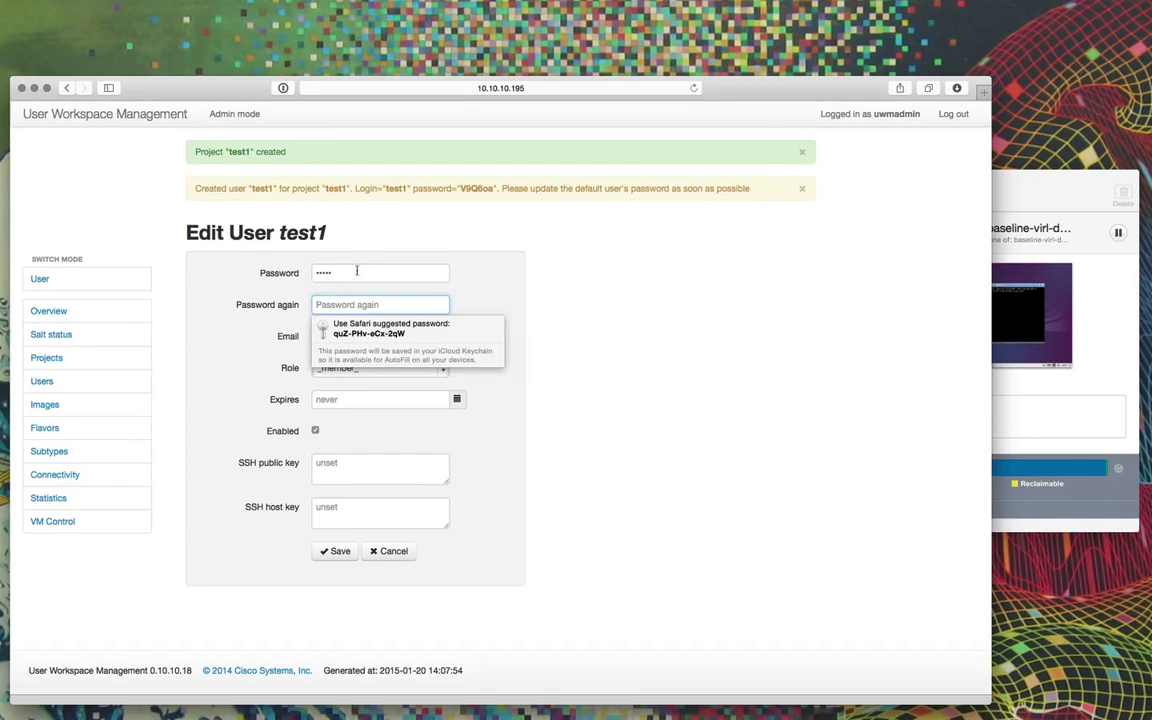
text(test)
click(340, 551)
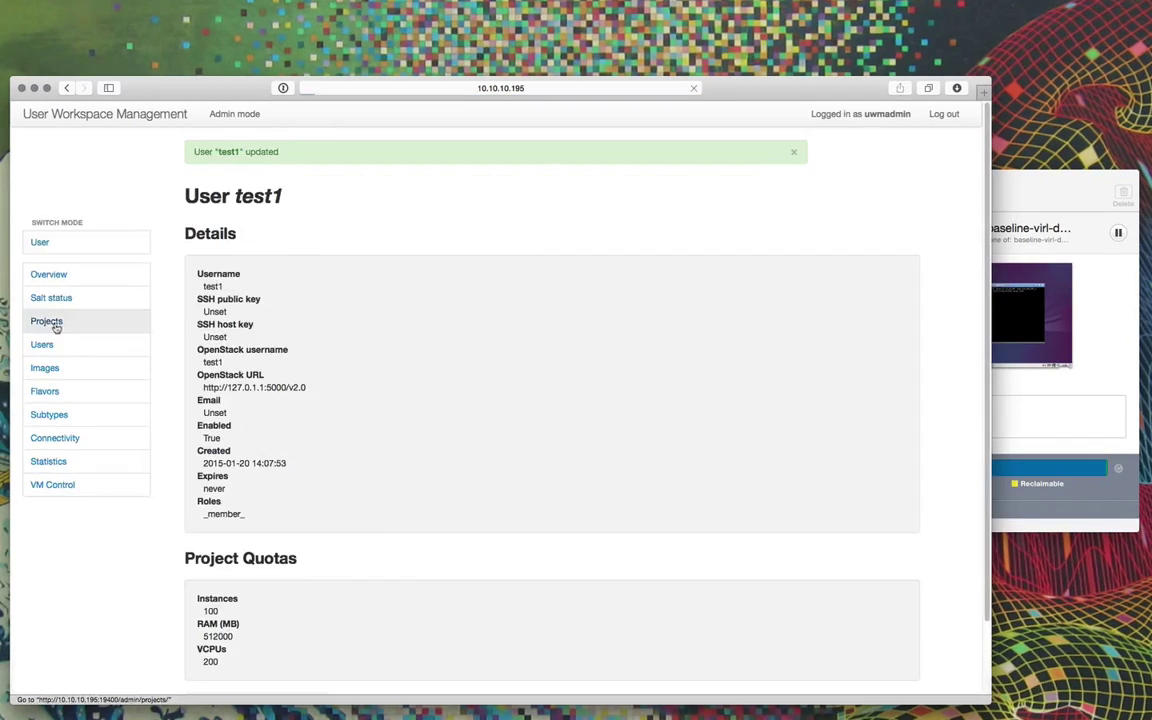
Create project test2 and set its user's password.
click(60, 329)
click(737, 212)
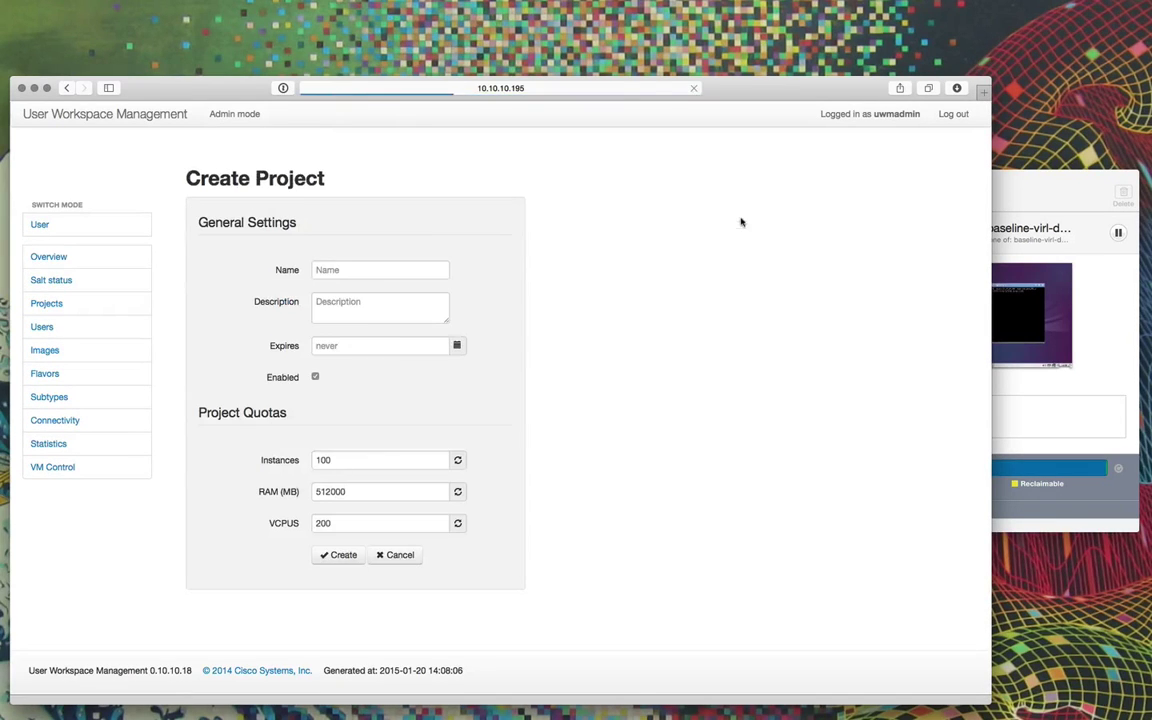
click(287, 270)
text(test2)
click(342, 554)
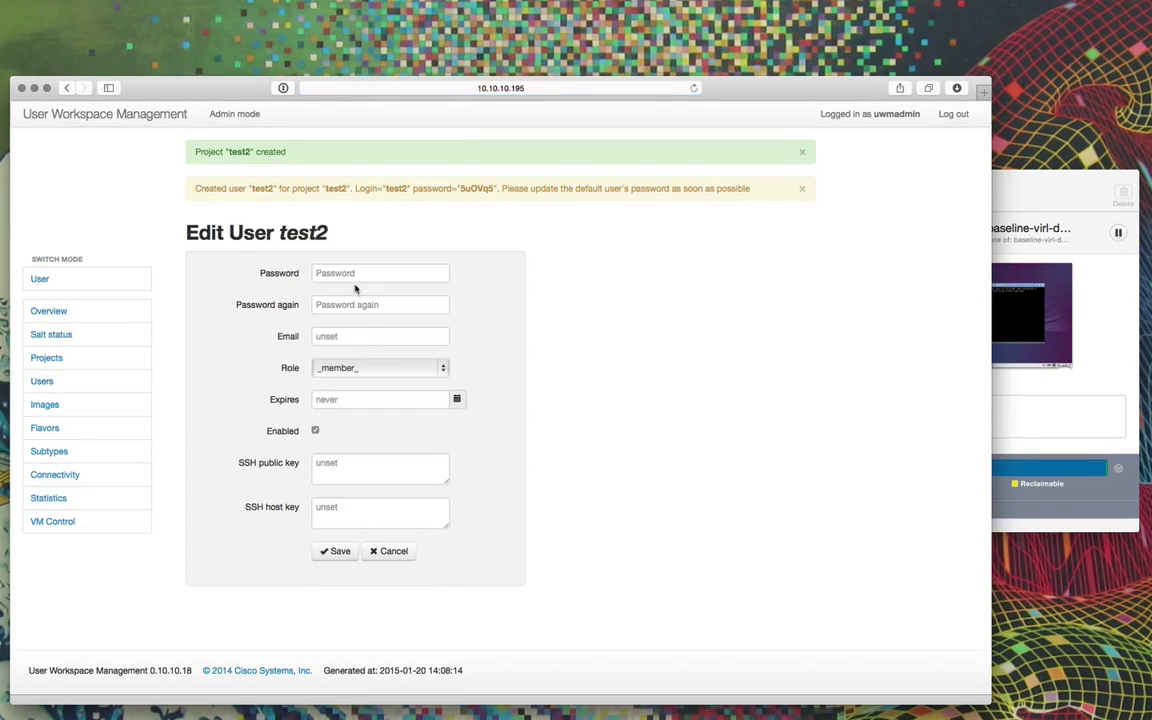
click(356, 274)
text(test)
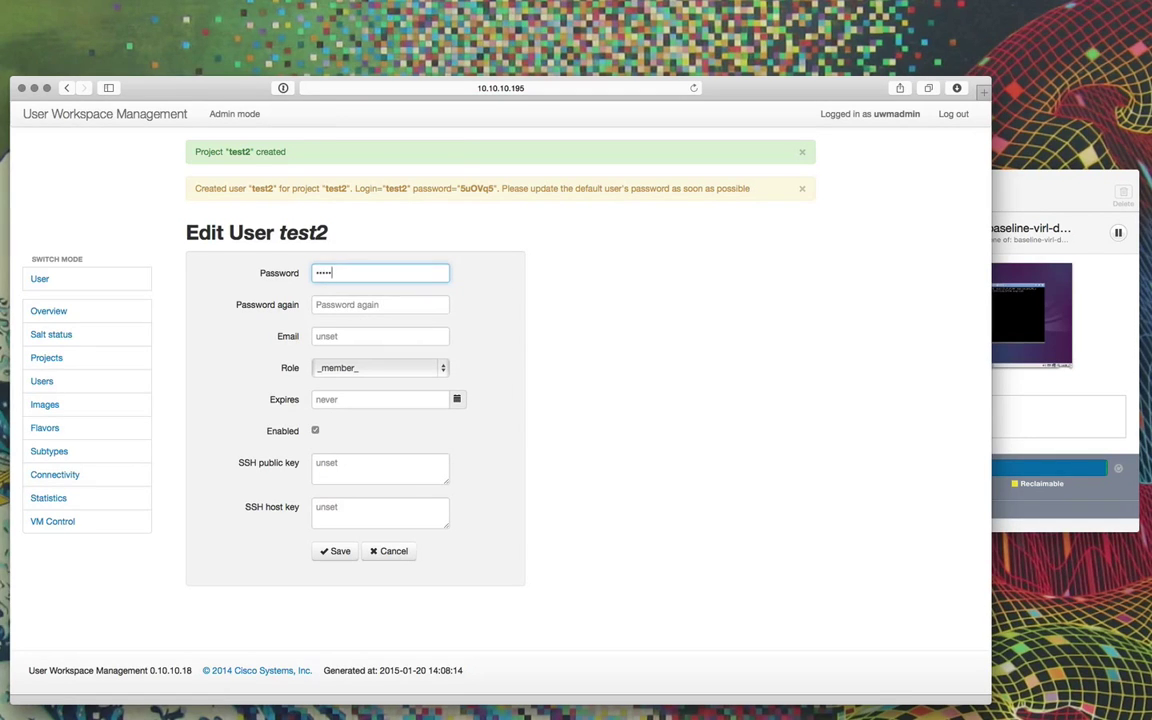
text(2)
click(345, 305)
text(te)
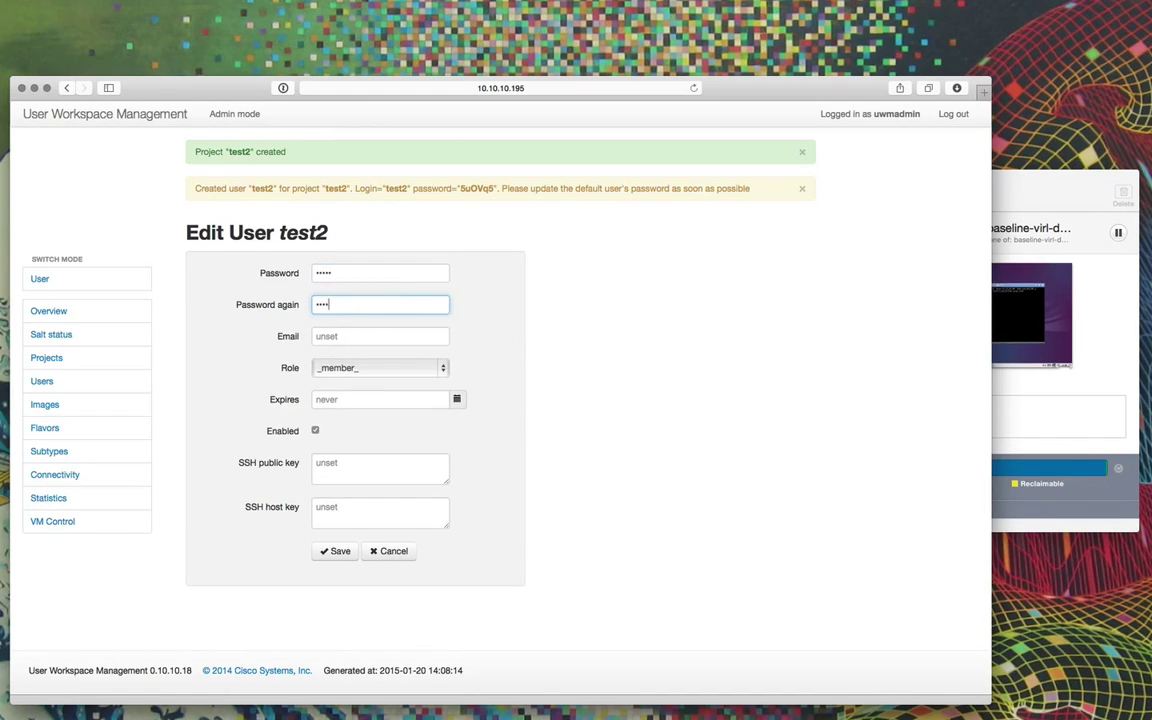
text(st2)
click(335, 551)
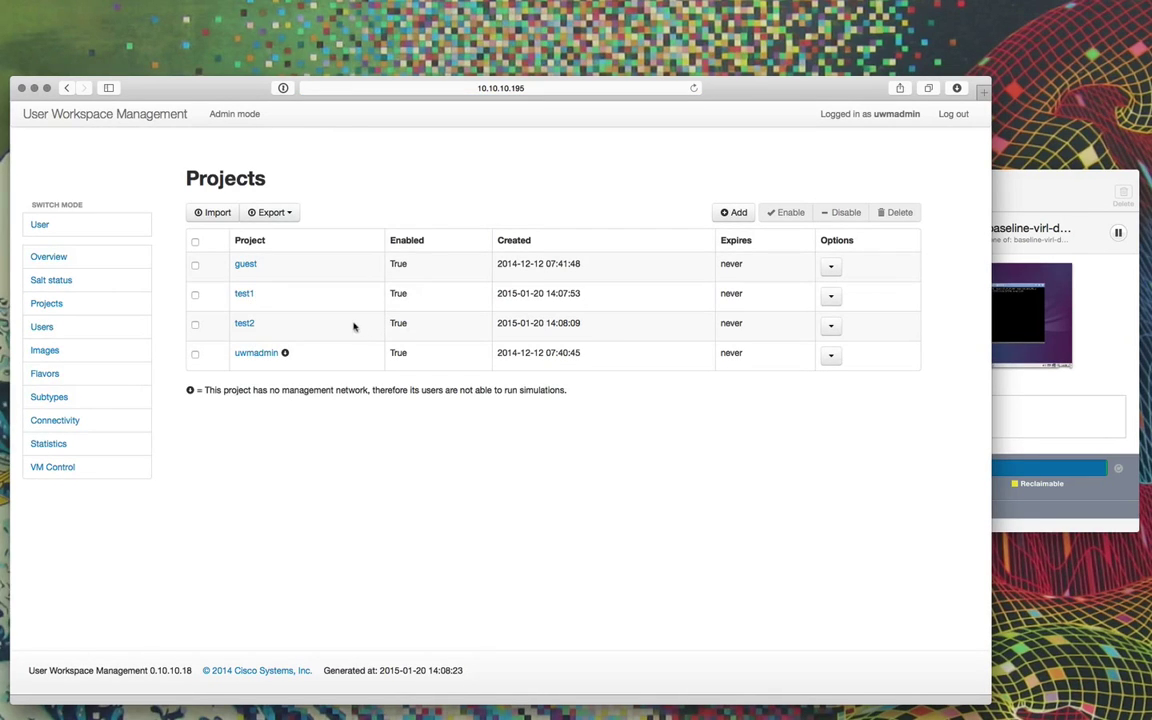
Shut down the old linked clone, close its window and delete it permanently.
click(22, 89)
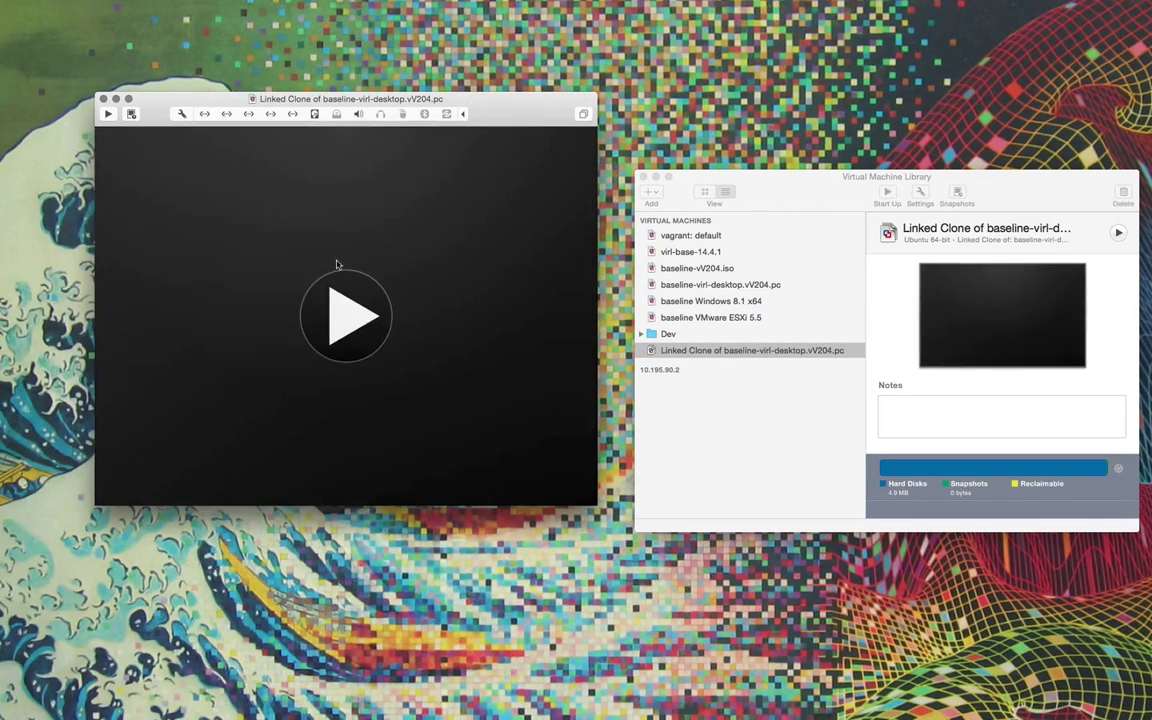
click(102, 99)
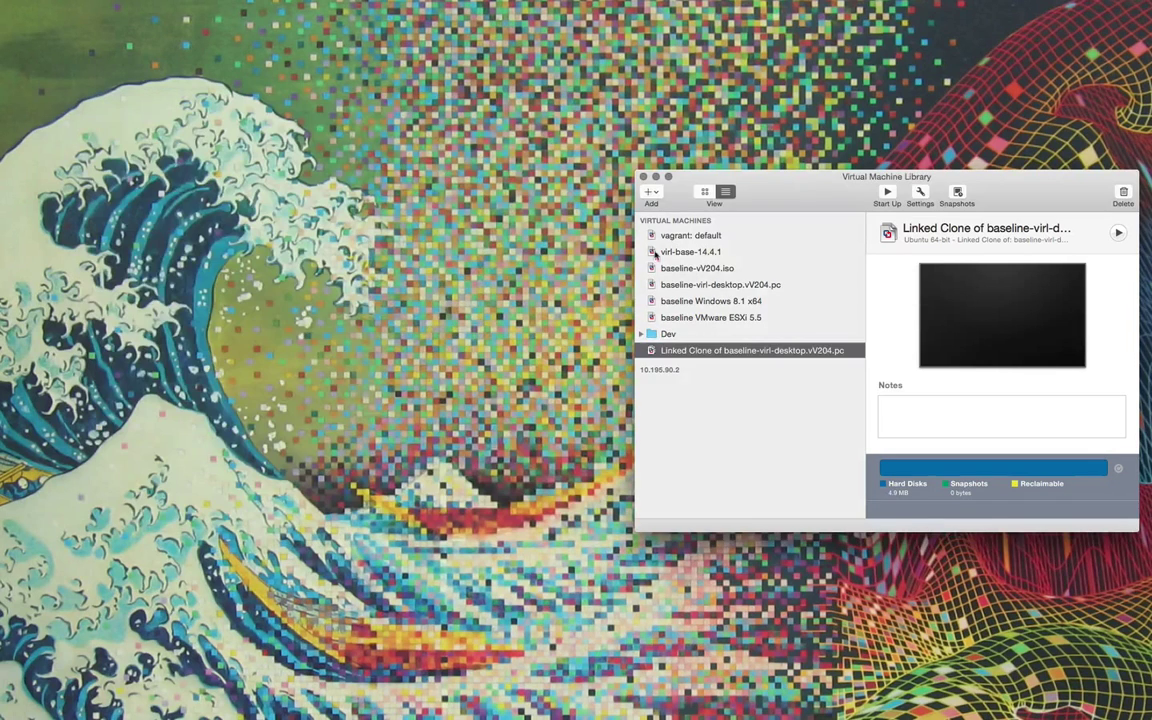
right_click(712, 354)
click(737, 511)
click(818, 279)
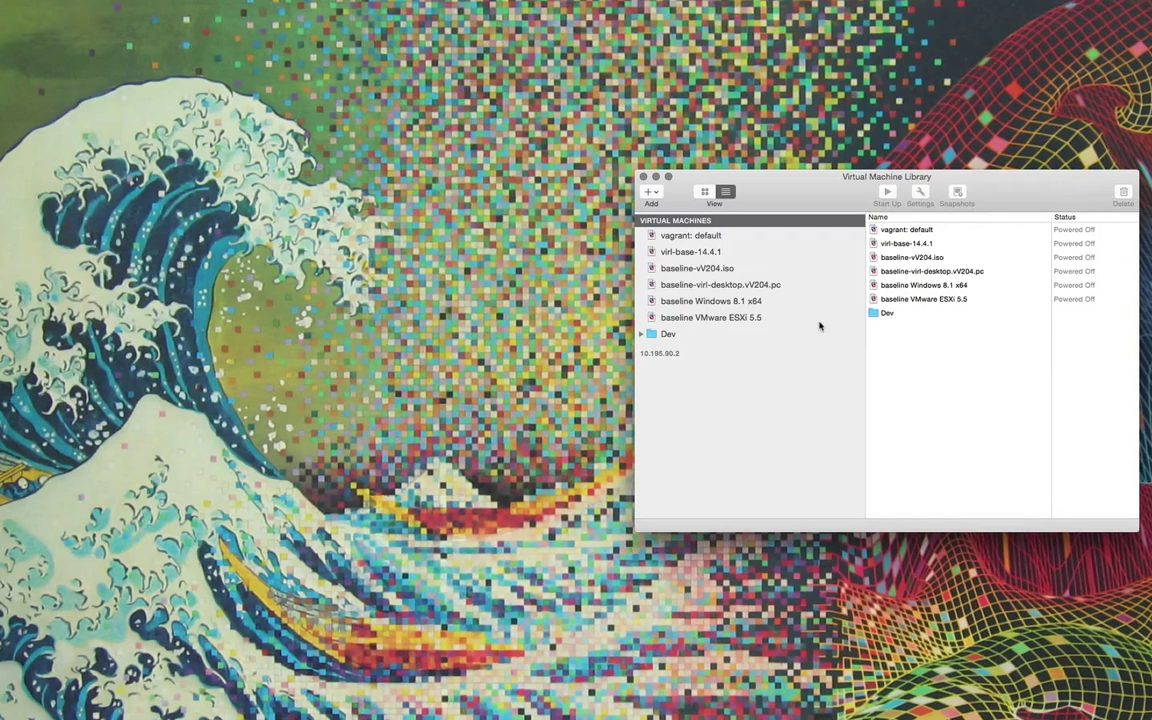
Create a new linked clone of baseline-virl-desktop.vV204.pc with the default name.
right_click(701, 286)
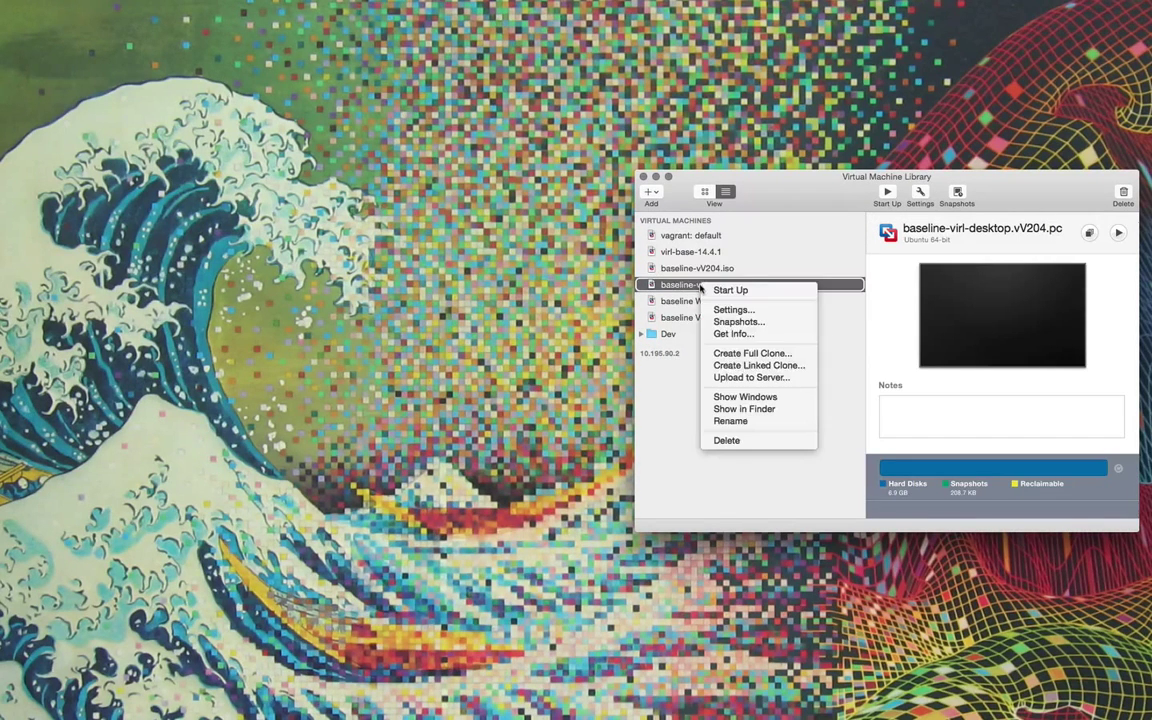
click(737, 366)
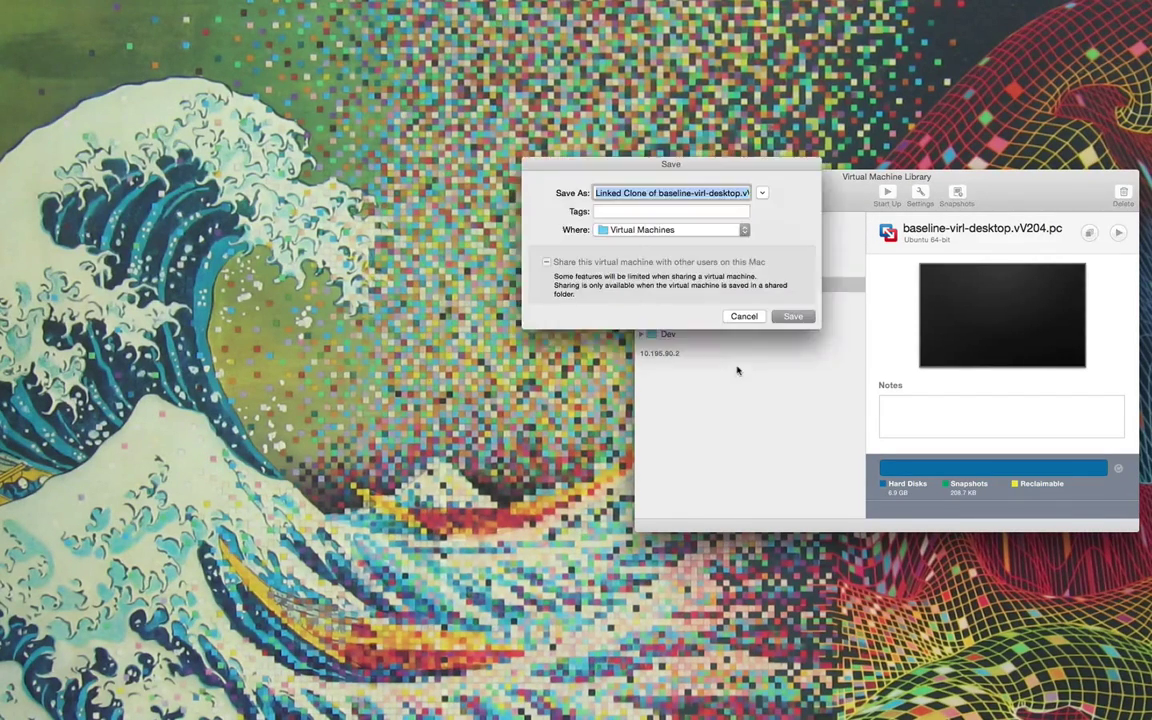
click(781, 315)
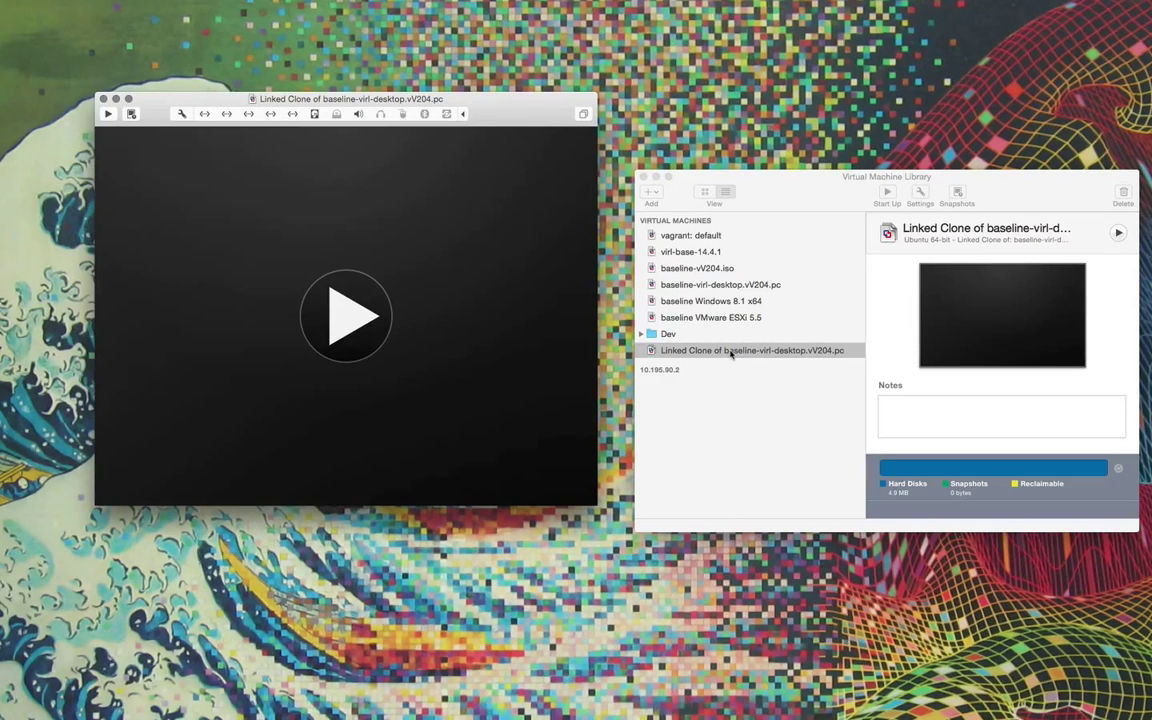
Take a snapshot of the linked clone named 'baseline'.
right_click(730, 353)
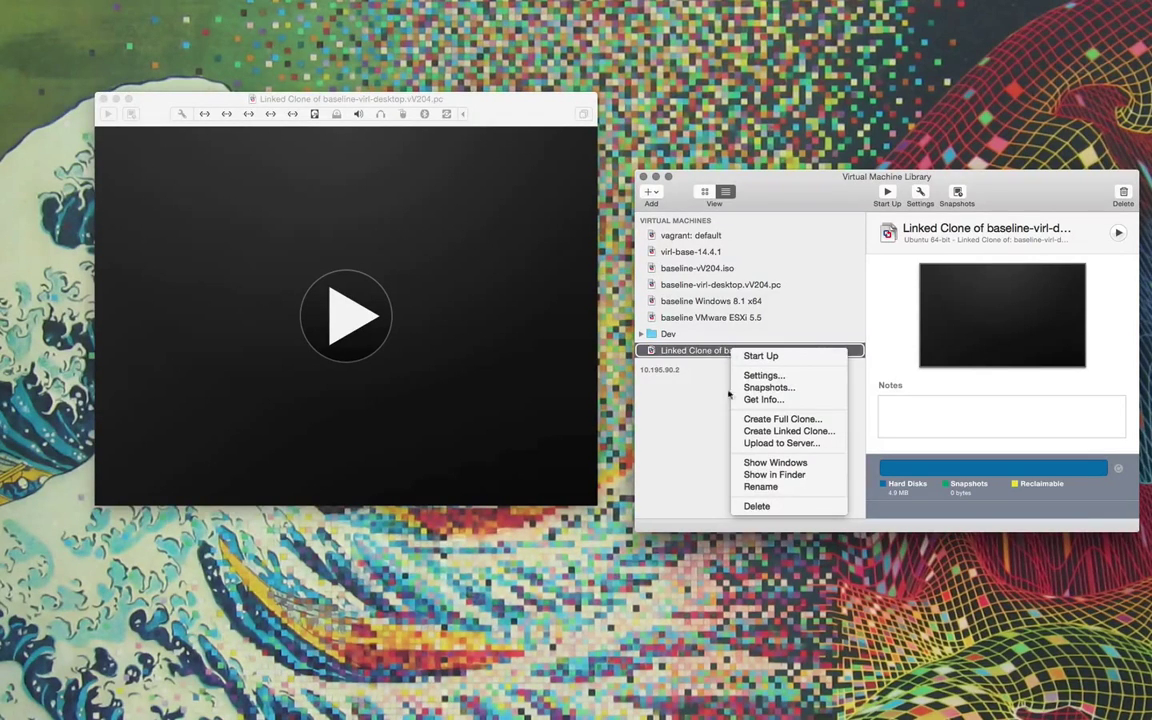
click(789, 389)
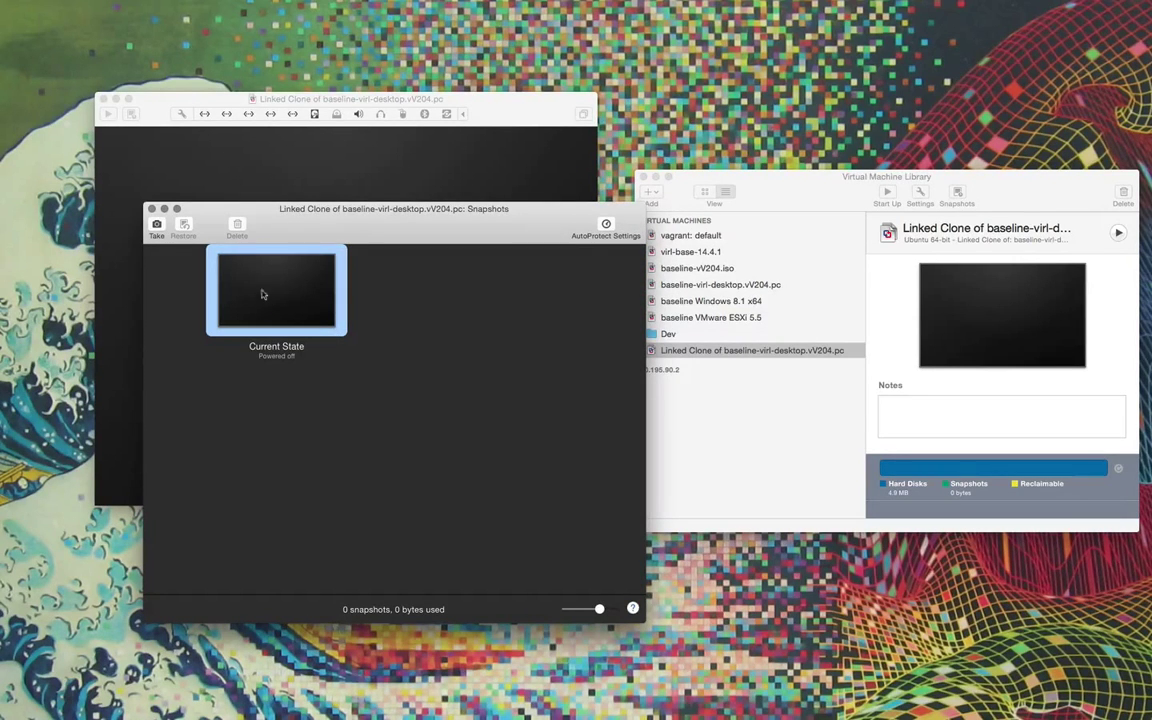
click(157, 226)
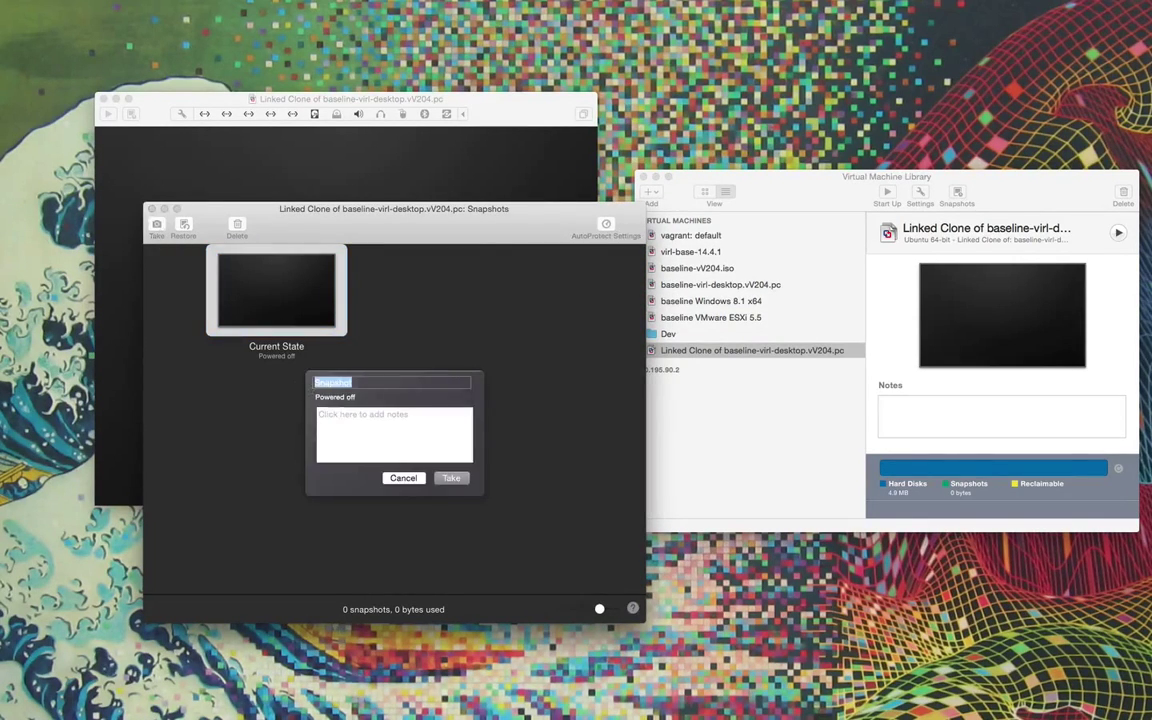
text(baseline)
key(Tab)
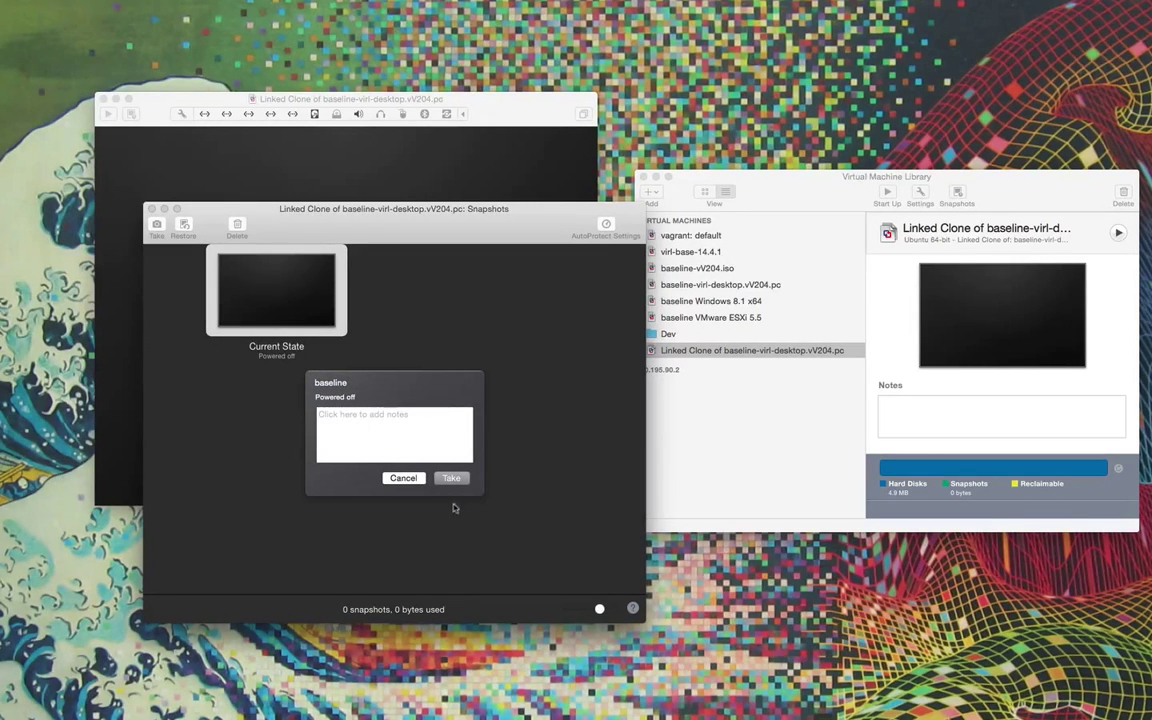
key(Return)
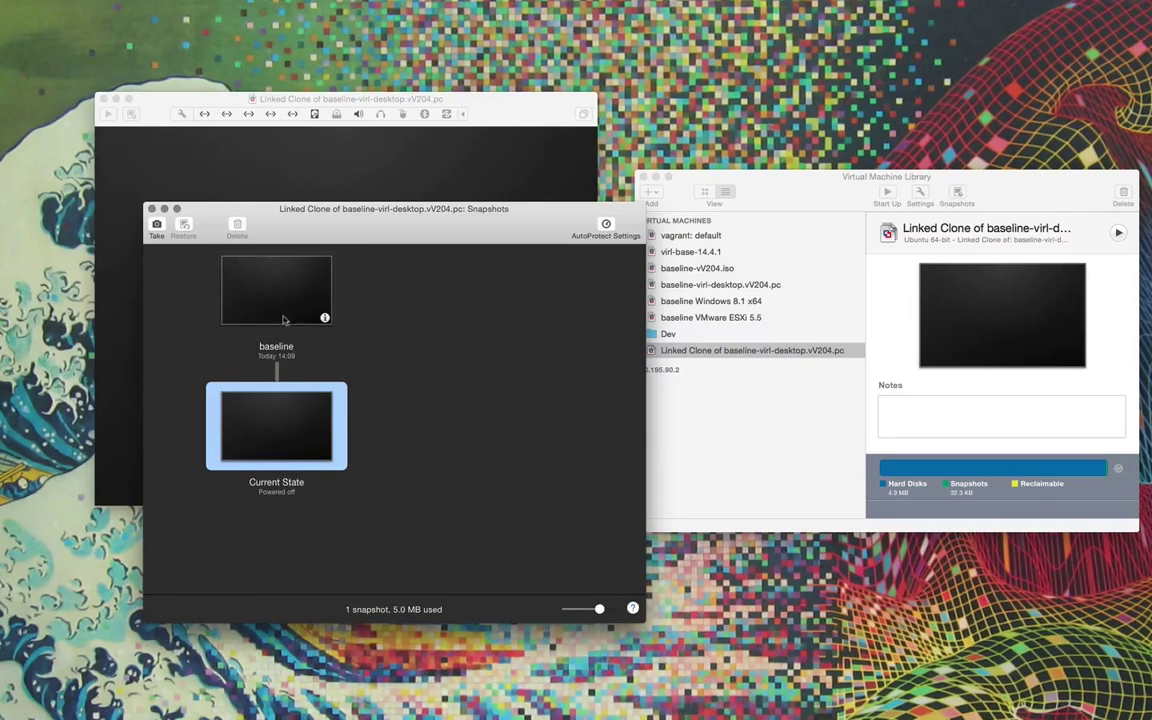
Boot the linked clone, log into its VIRL desktop and run ip-address to show 10.10.10.195.
click(376, 182)
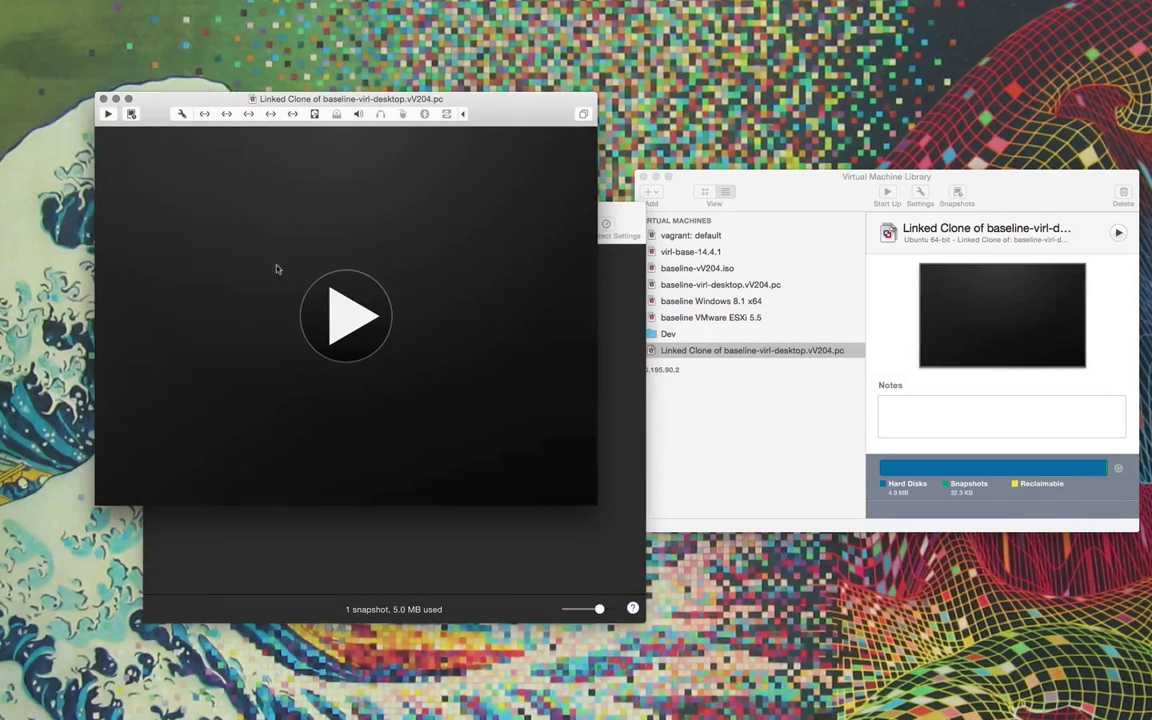
click(479, 366)
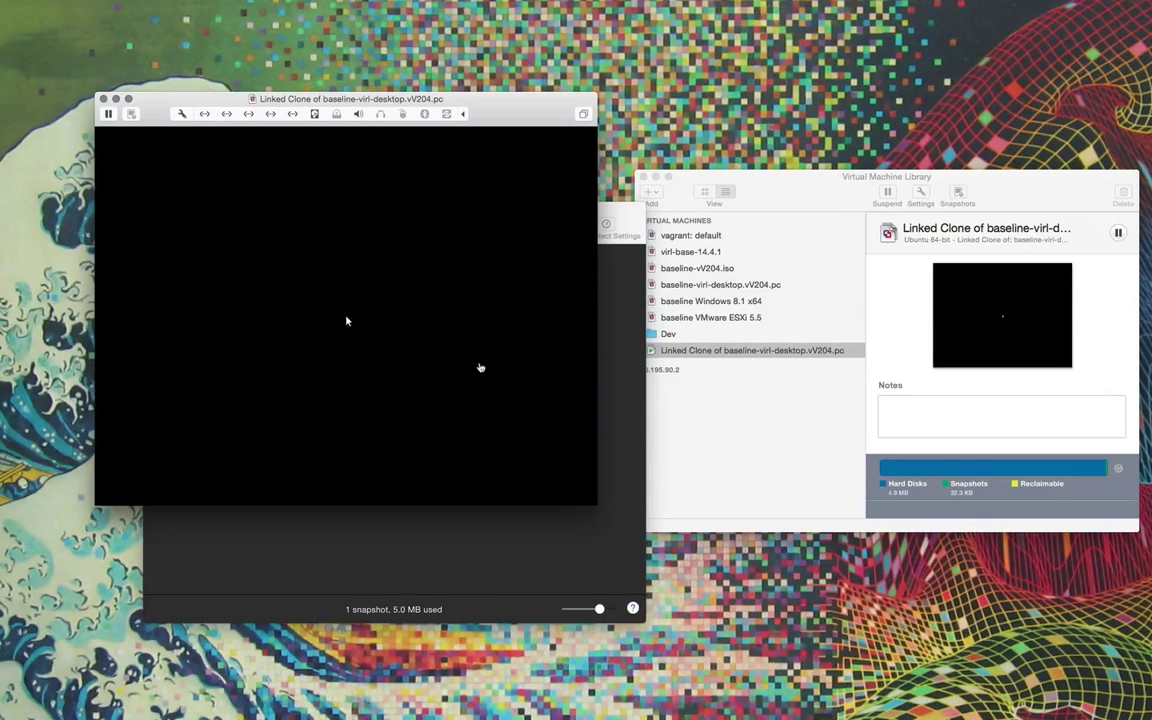
click(479, 367)
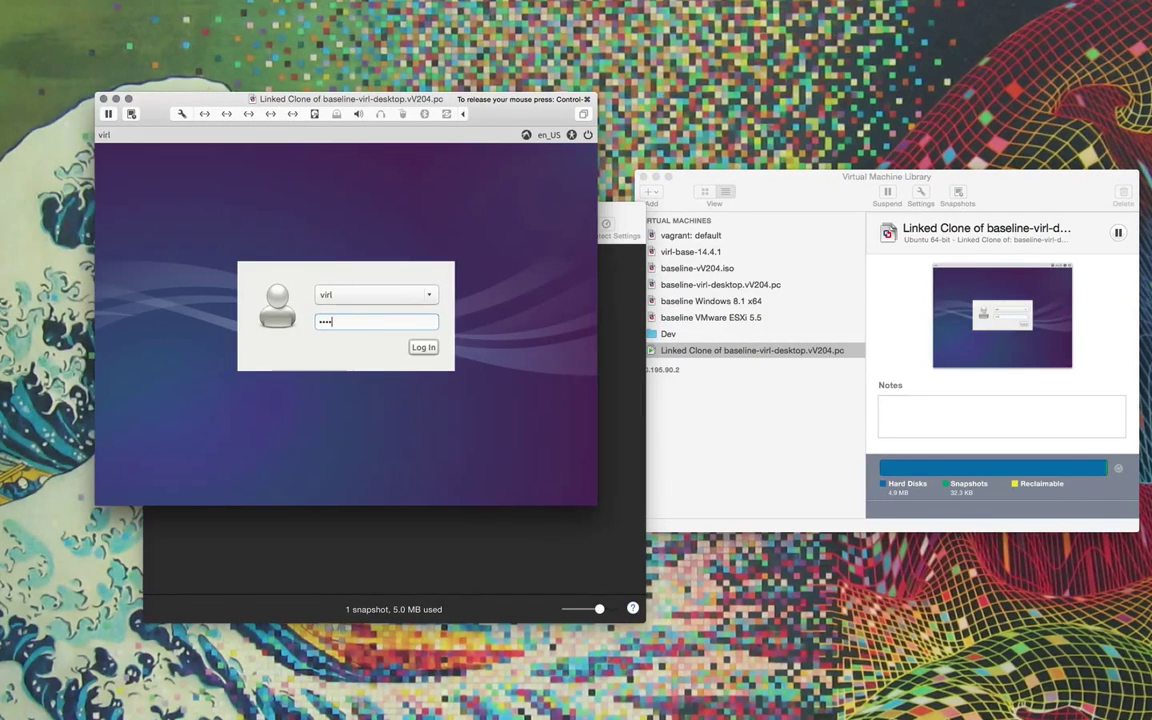
text(virl)
key(Return)
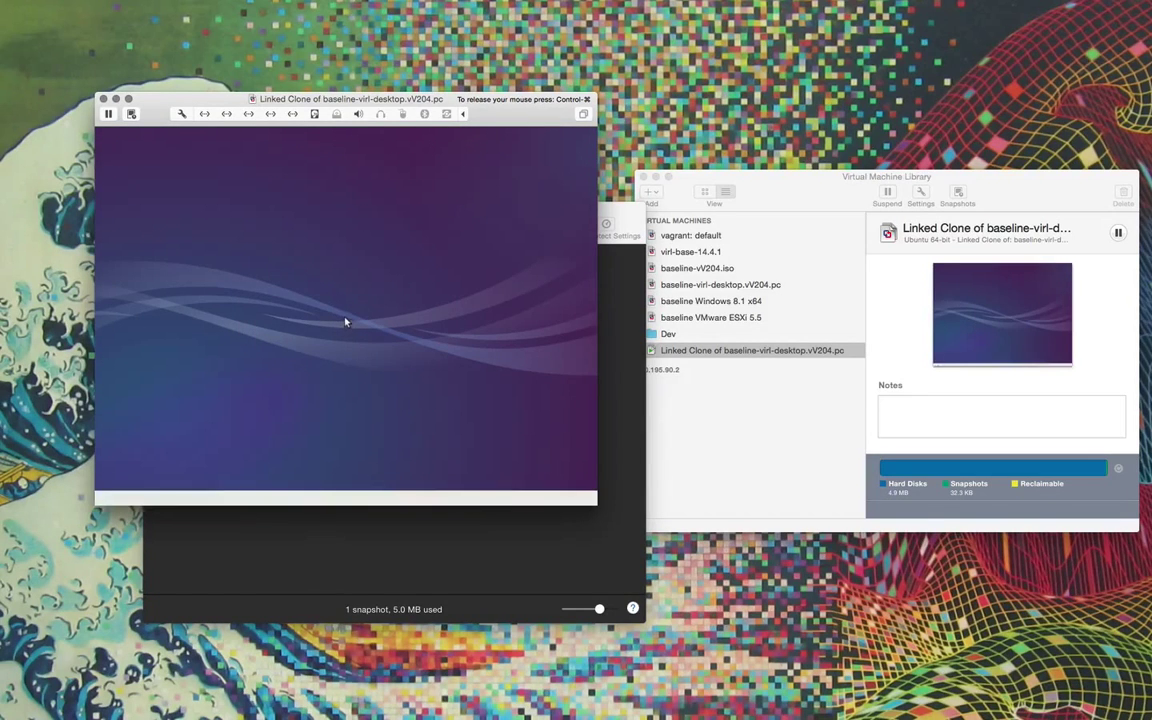
click(203, 161)
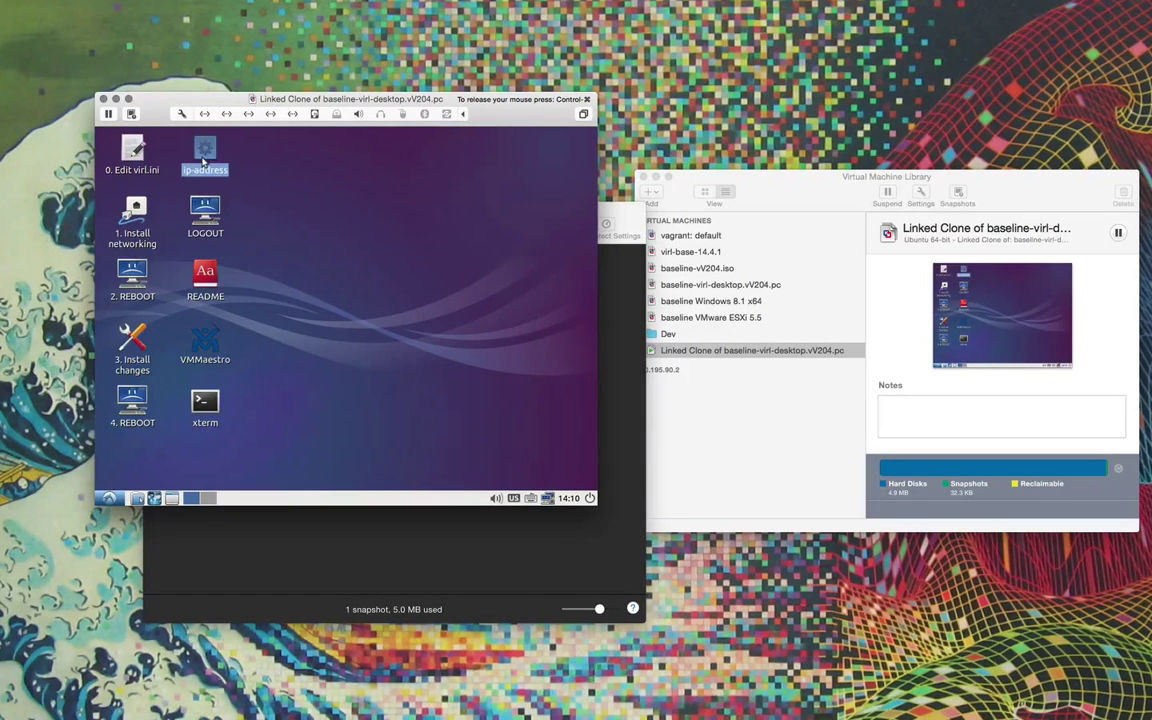
double_click(203, 161)
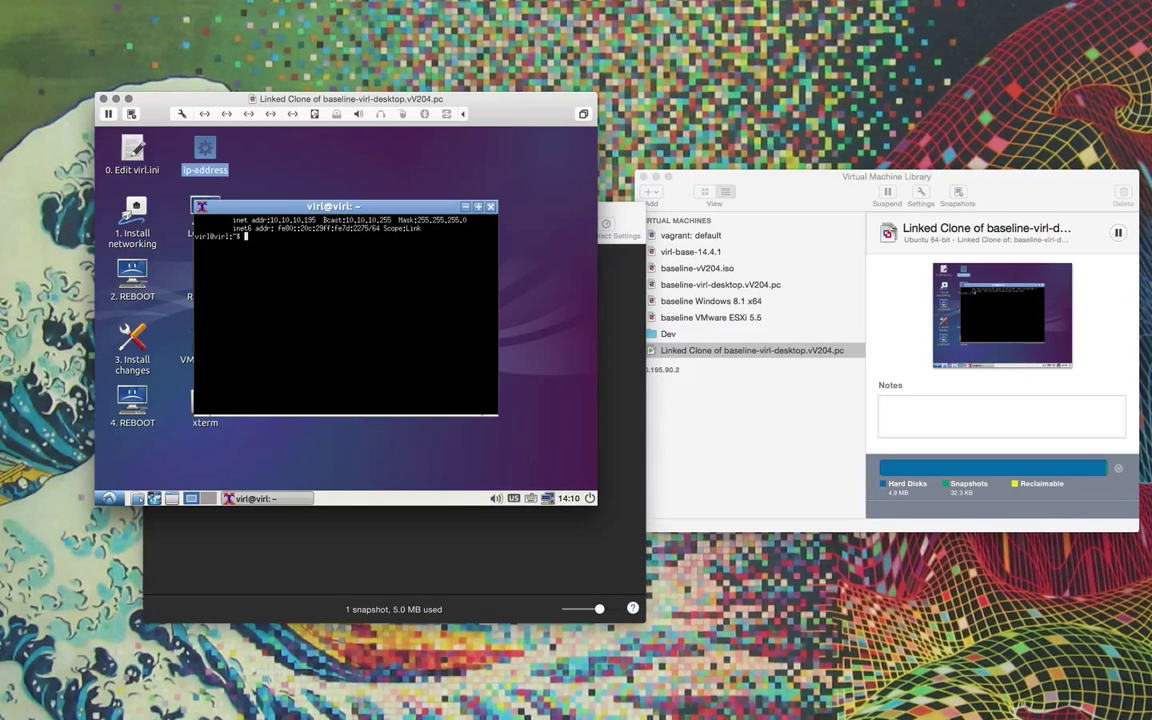
Open User Workspace Management at 10.10.10.195:19400 and log in with the admin credentials.
key(super+Tab)
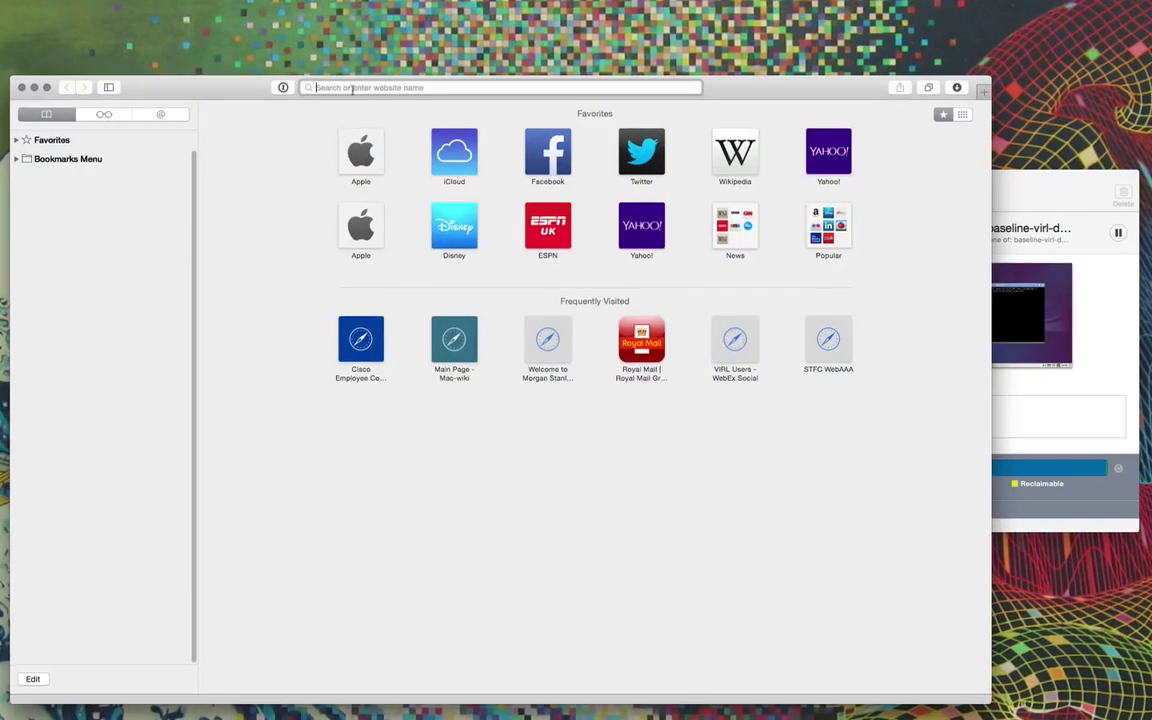
text(10.10.10.195:19400)
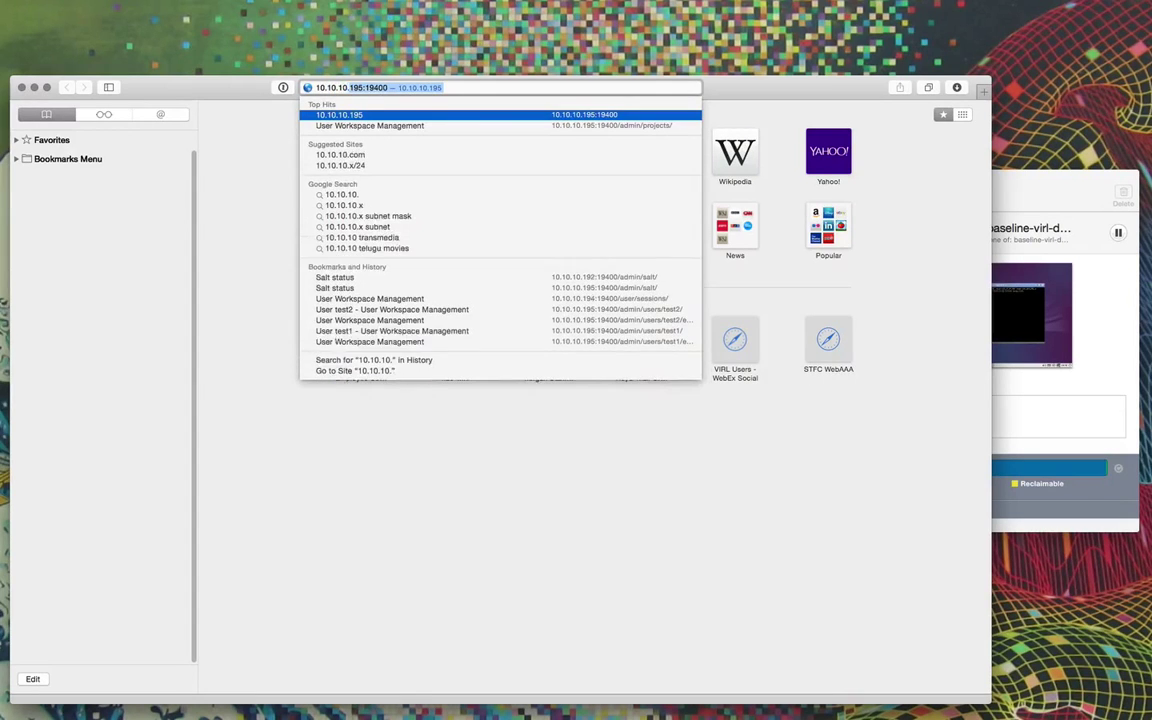
key(Return)
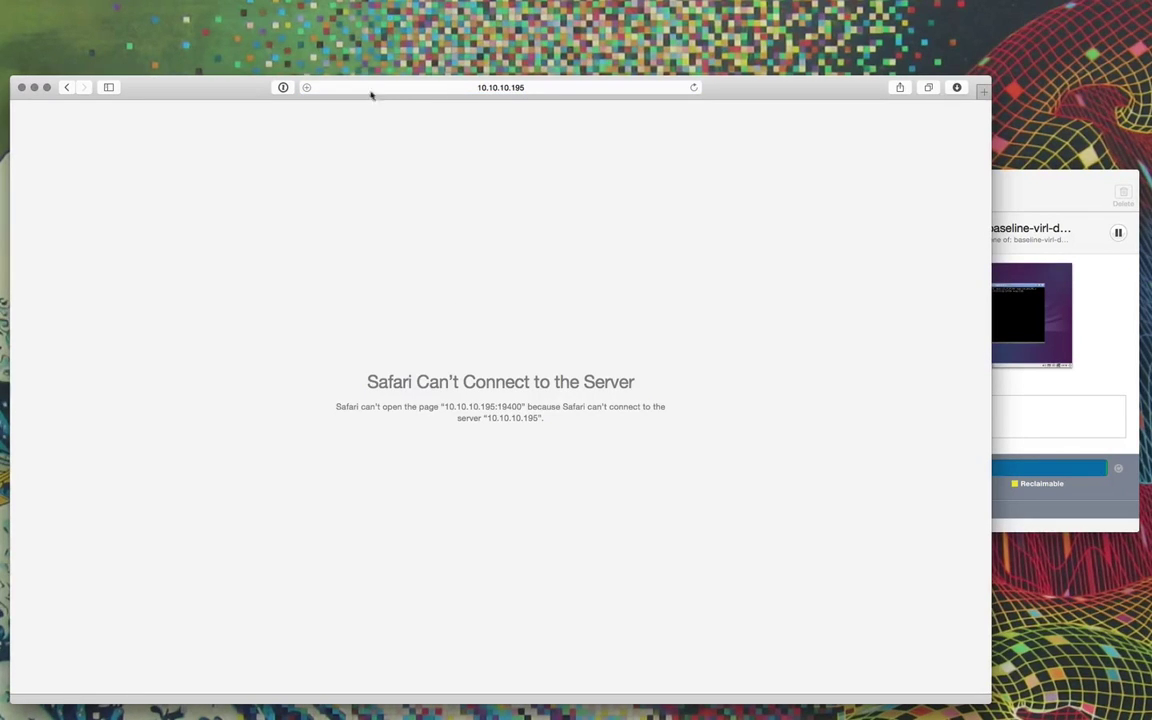
click(693, 87)
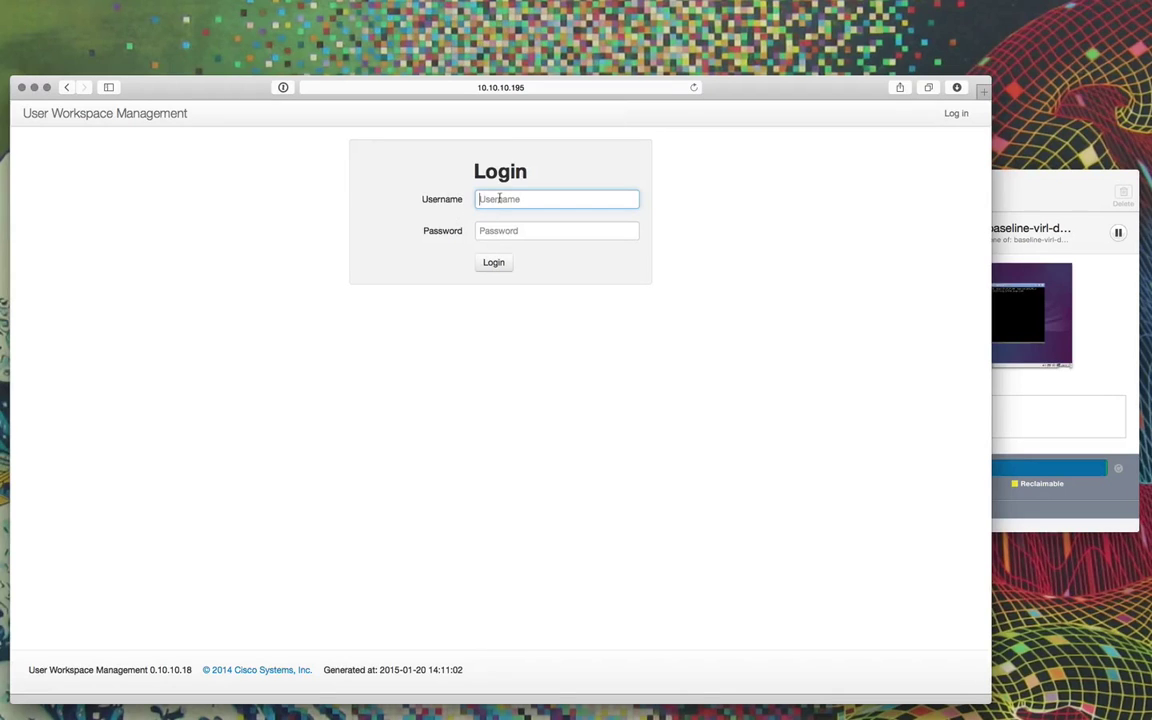
text(uwmadmin)
key(Tab)
text(****)
key(Return)
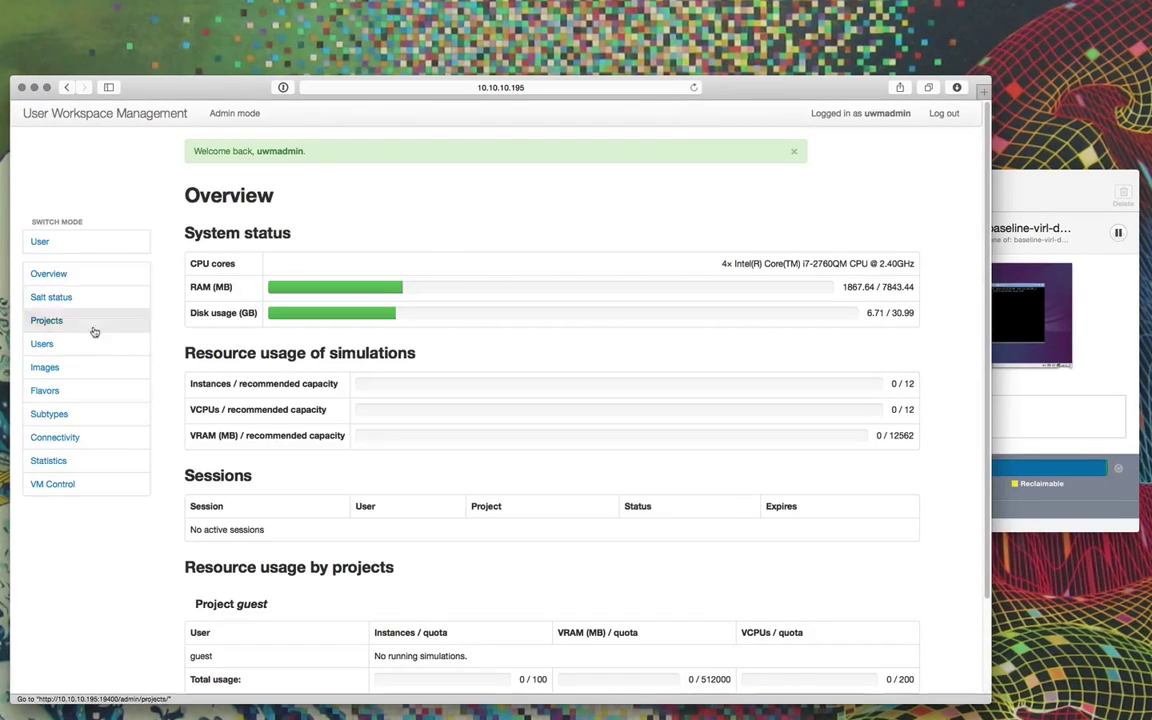
Create a new project named test1.
click(38, 323)
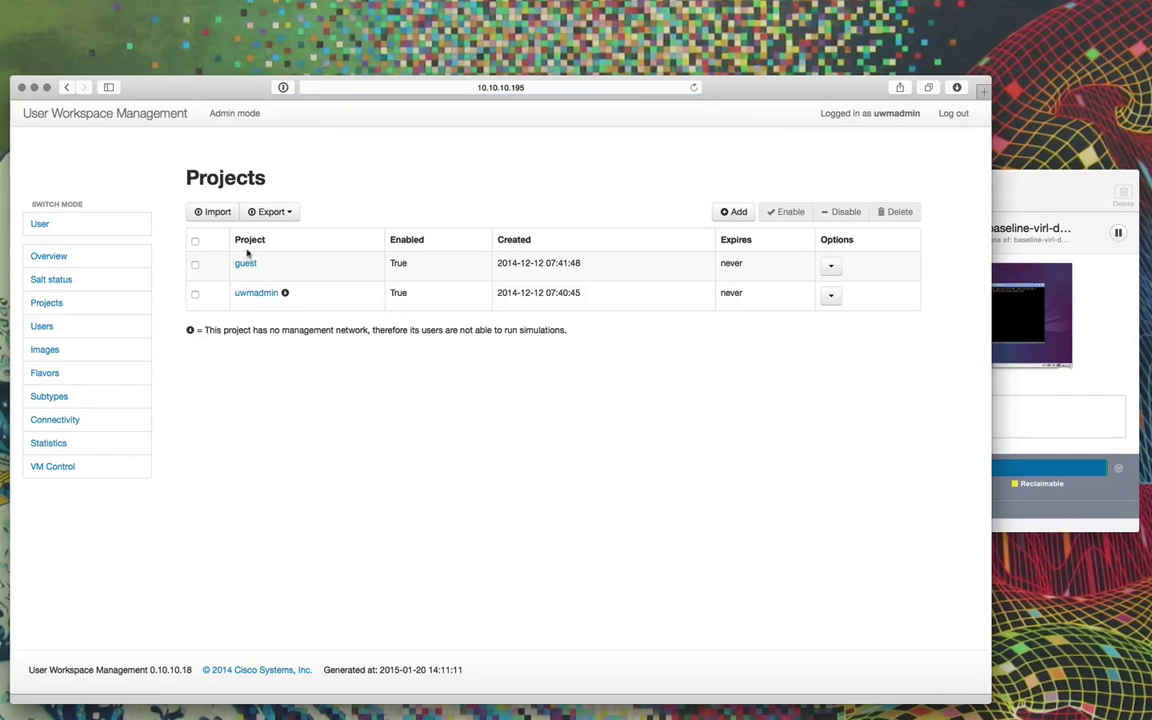
click(736, 212)
click(352, 268)
text(test1)
click(380, 306)
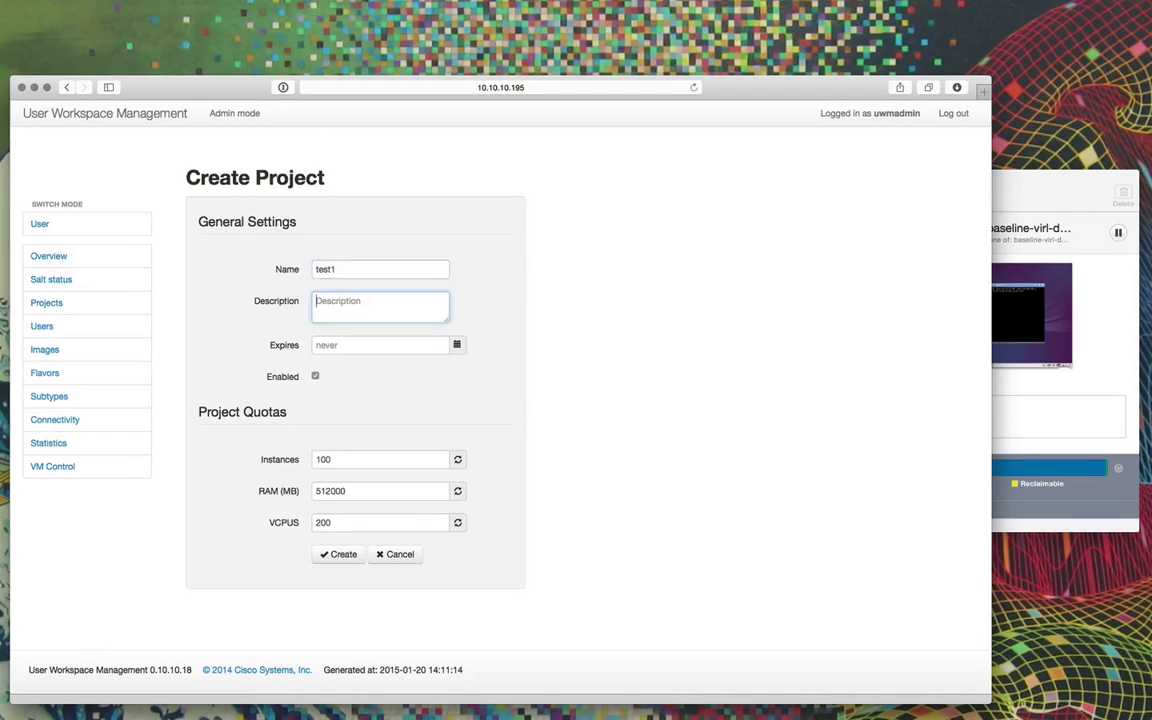
click(345, 556)
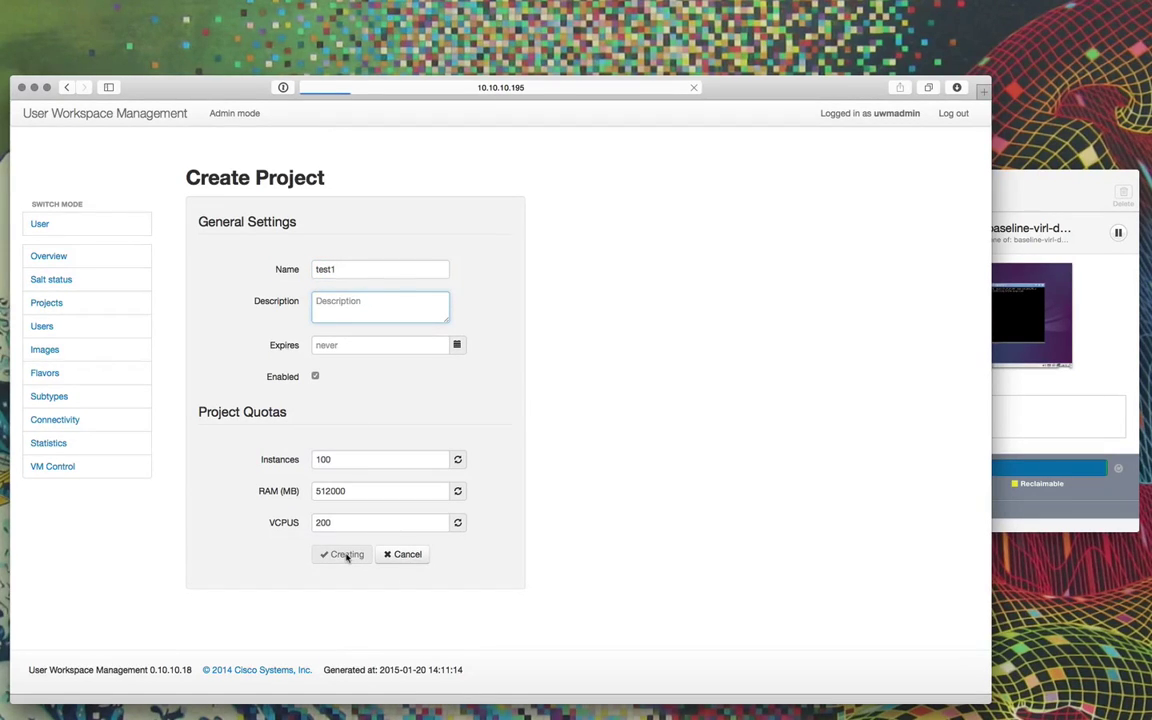
Set and confirm a new password for the test1 user and save it.
click(360, 272)
text(test1)
click(347, 303)
text(te)
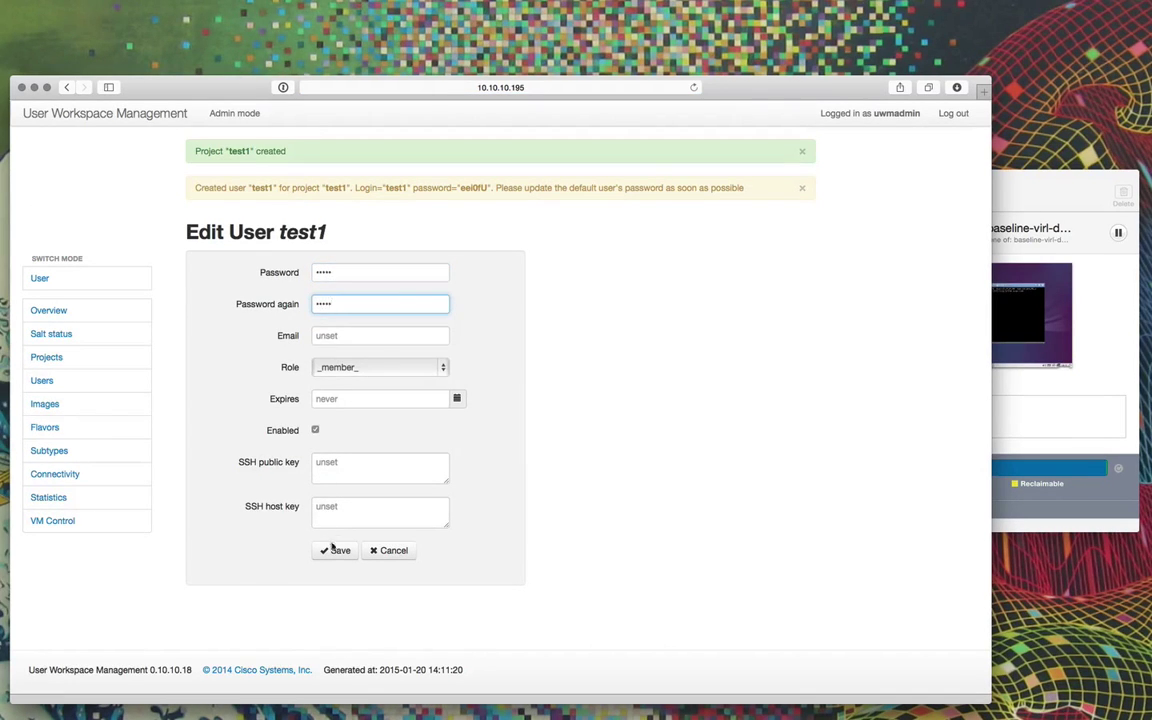
key(Return)
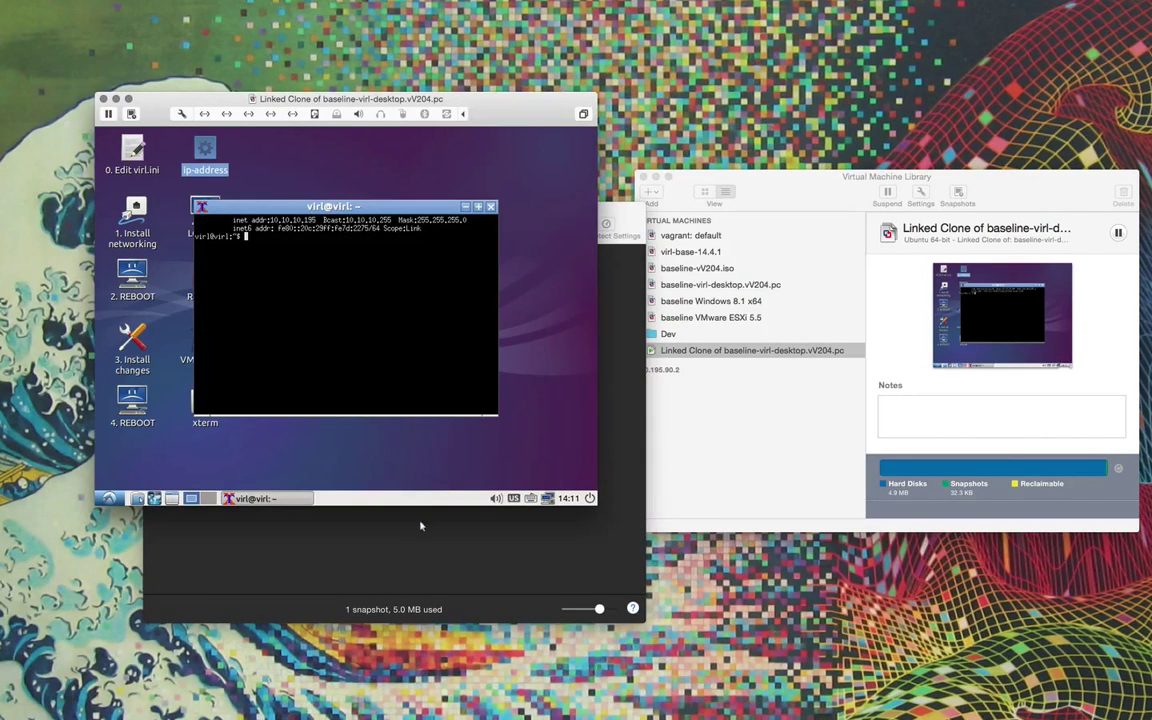
Take a snapshot of the running linked clone's current state named test1-added.
click(420, 525)
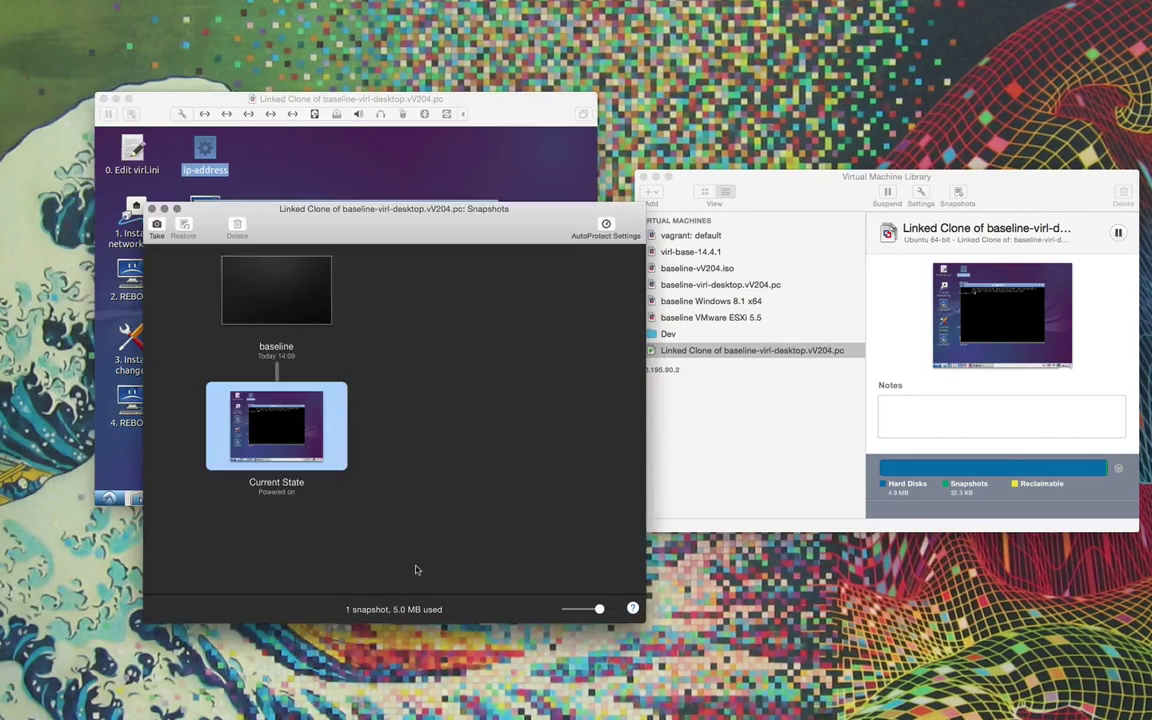
right_click(294, 426)
click(313, 431)
text(test1-added)
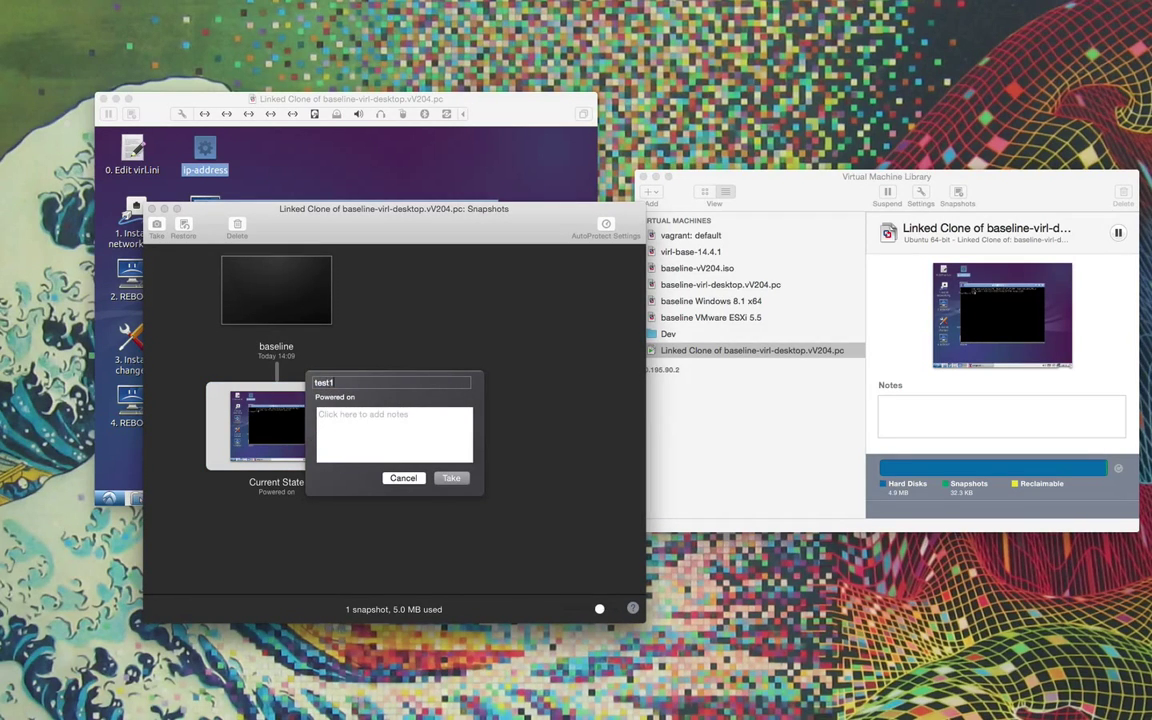
click(453, 482)
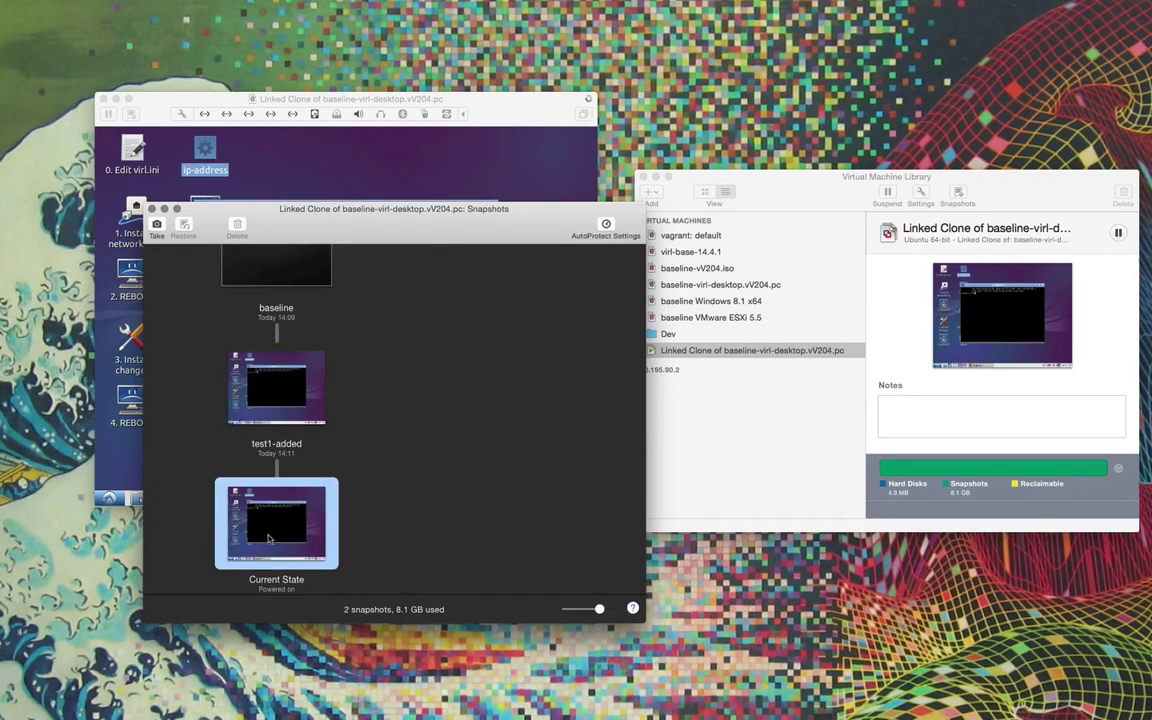
click(370, 142)
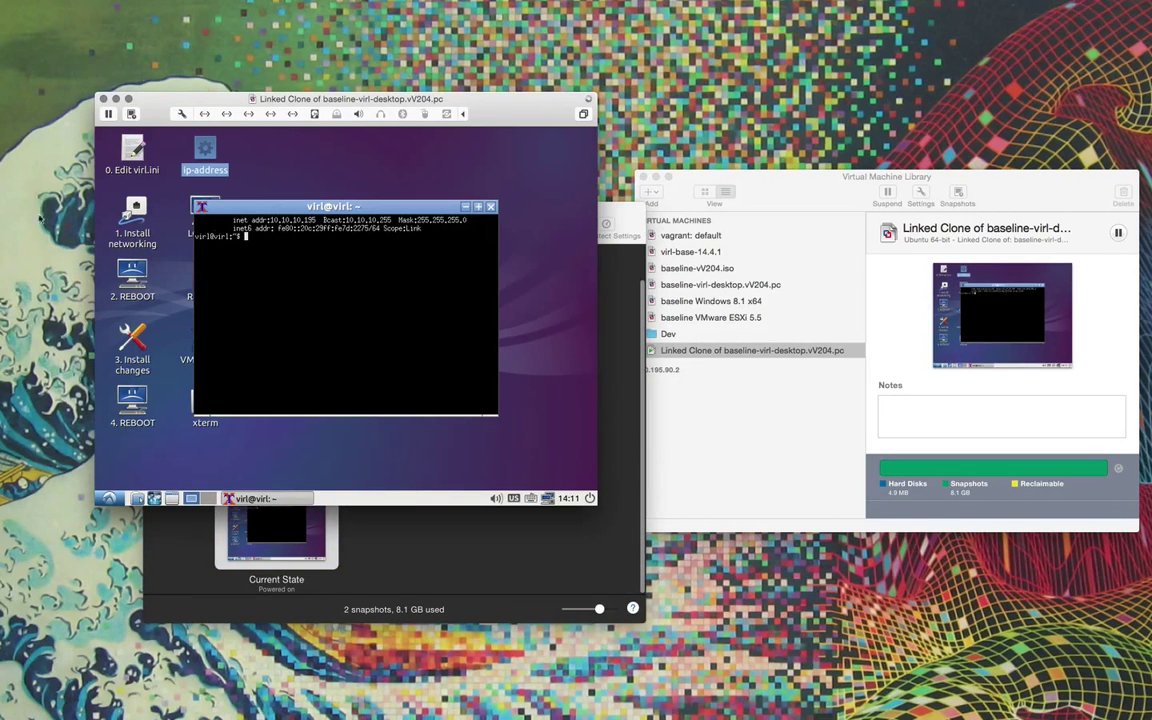
Create a new project named test2 in User Workspace Management.
key(super+Tab)
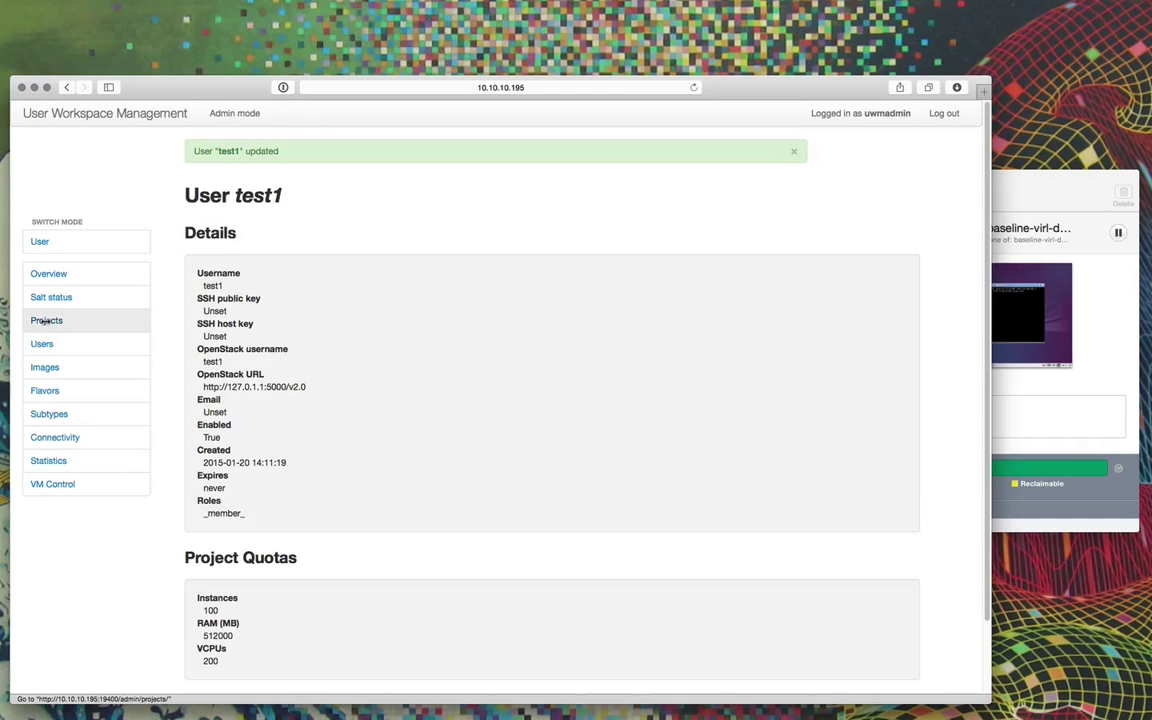
click(46, 320)
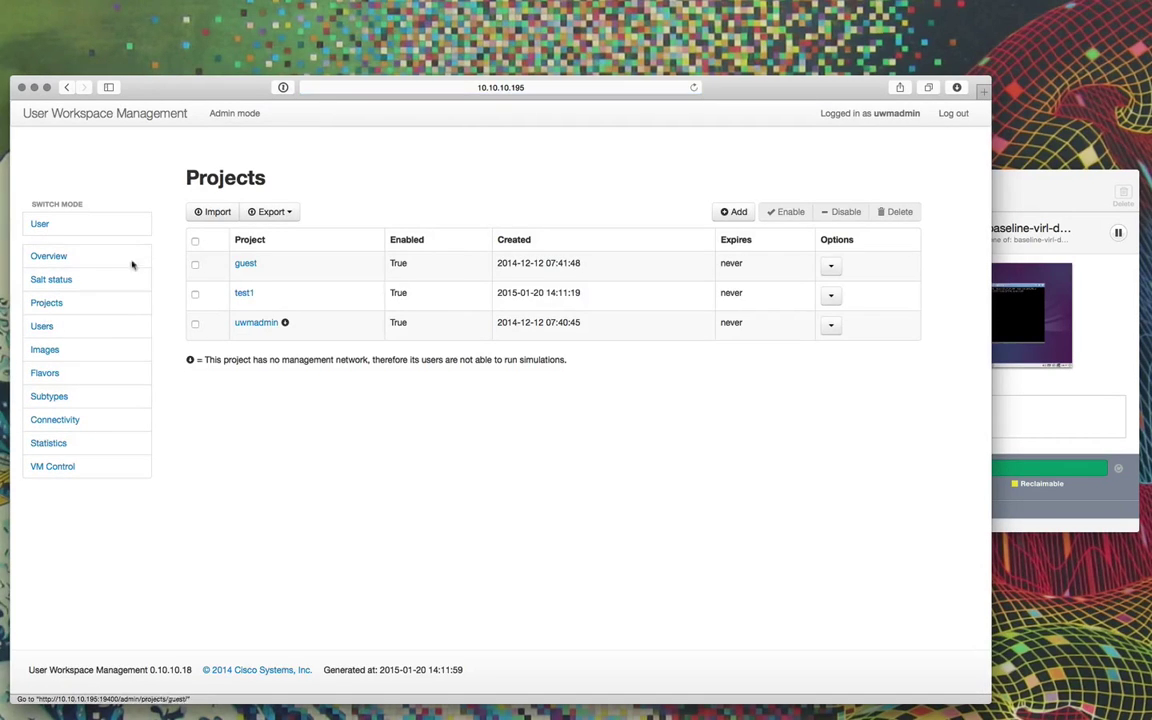
click(733, 212)
text(test2)
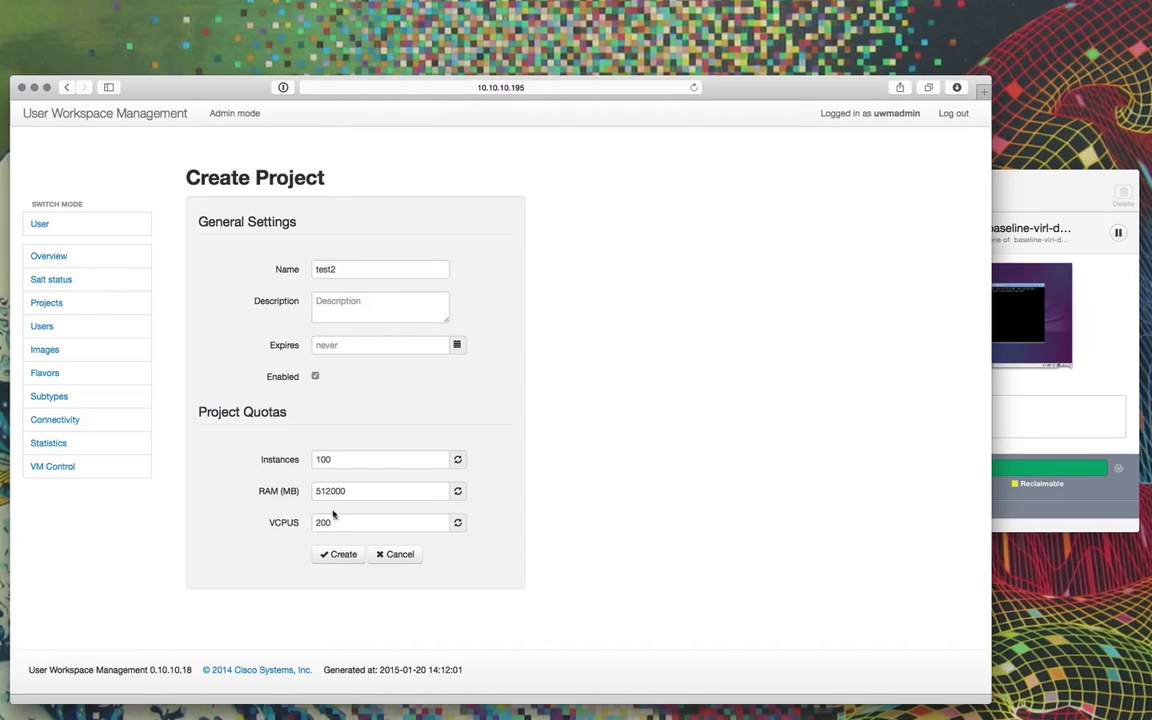
click(337, 554)
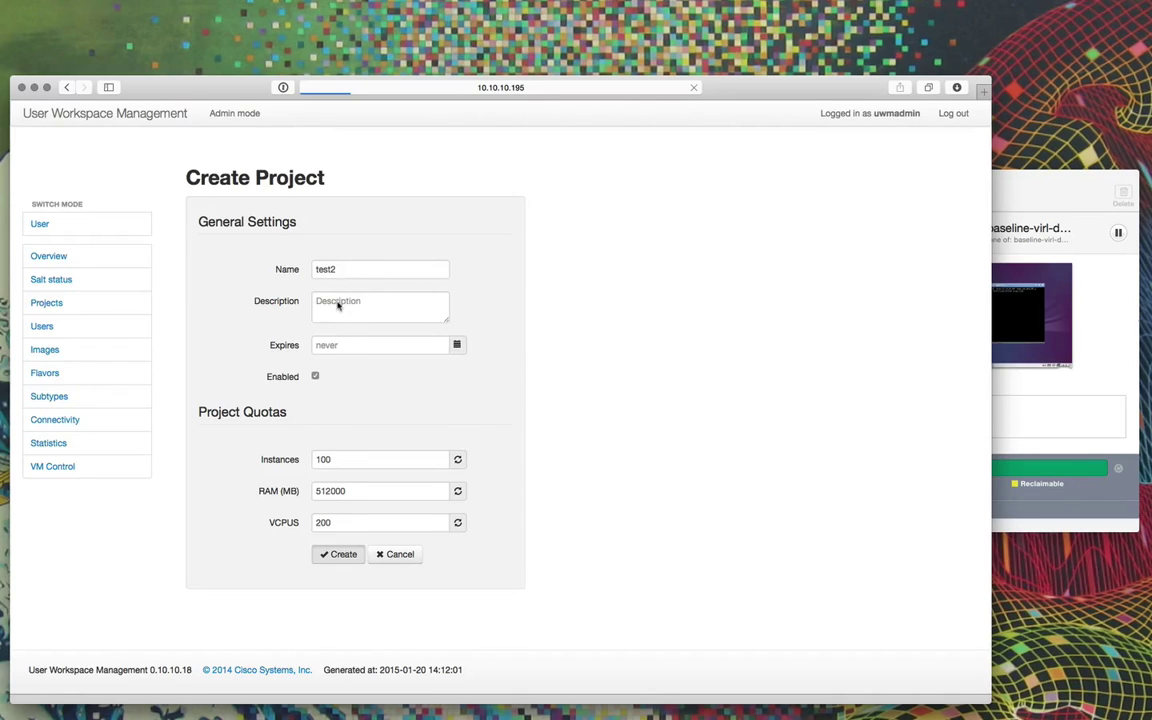
Give the test2 user a new password and confirm test2 appears in the projects list.
click(333, 272)
text(test)
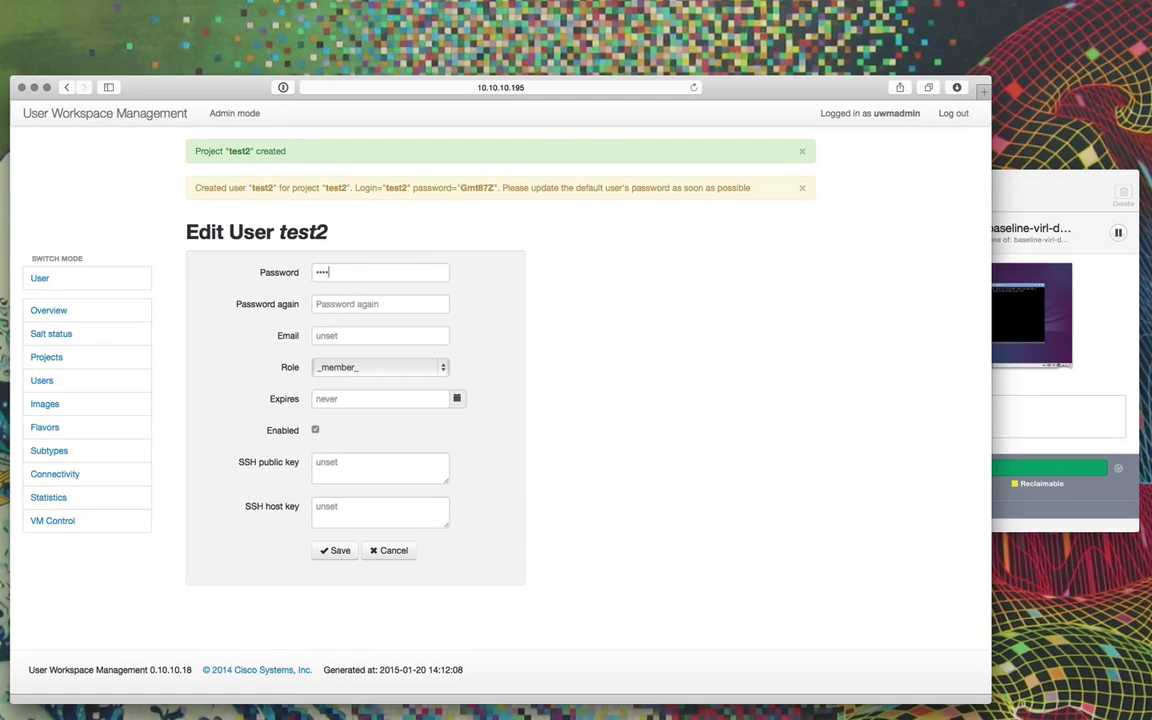
click(337, 302)
text(te)
key(Return)
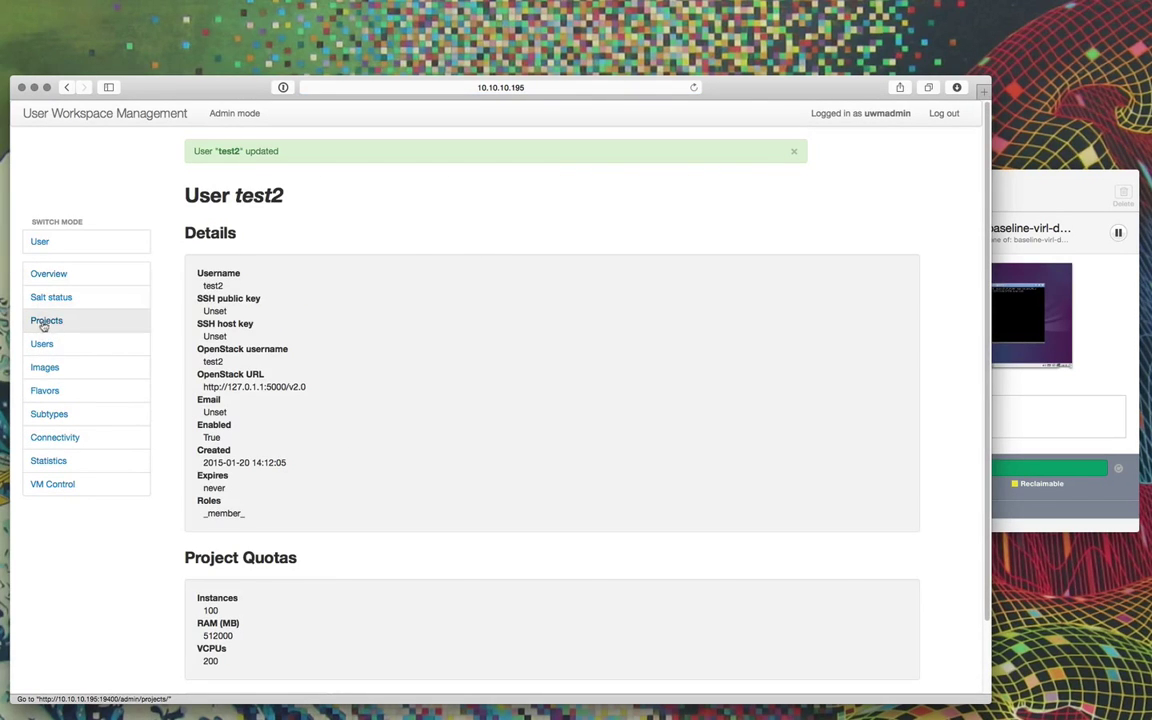
click(41, 323)
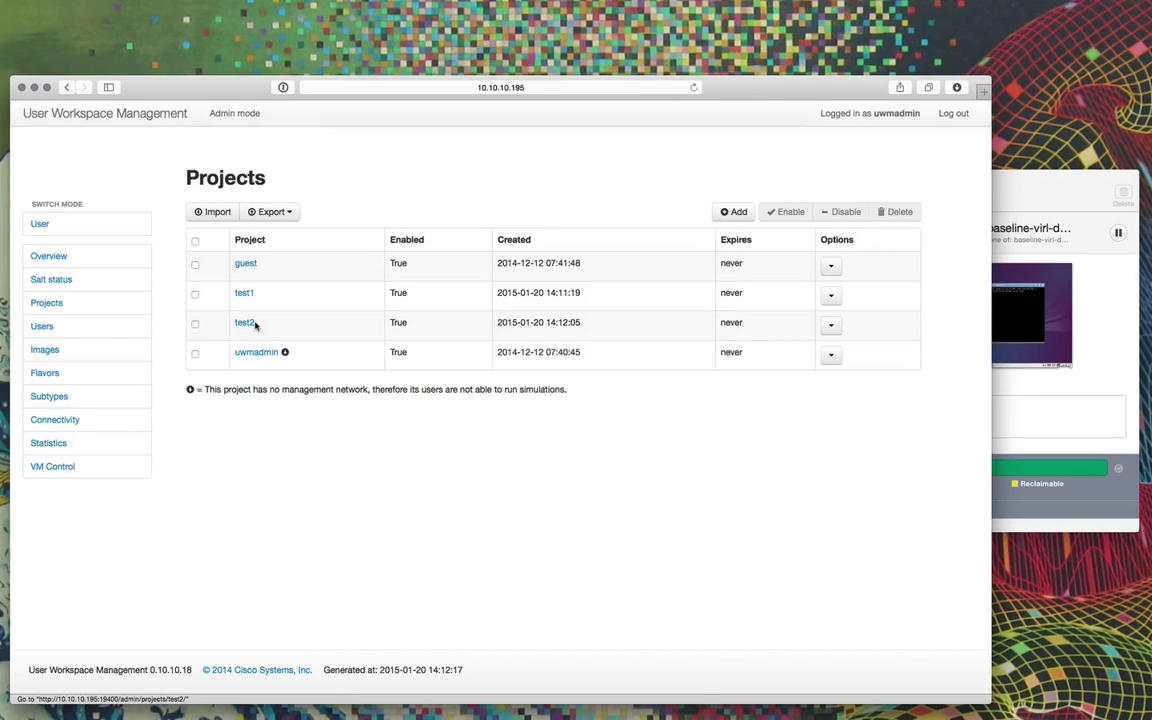
key(super+Tab)
click(373, 553)
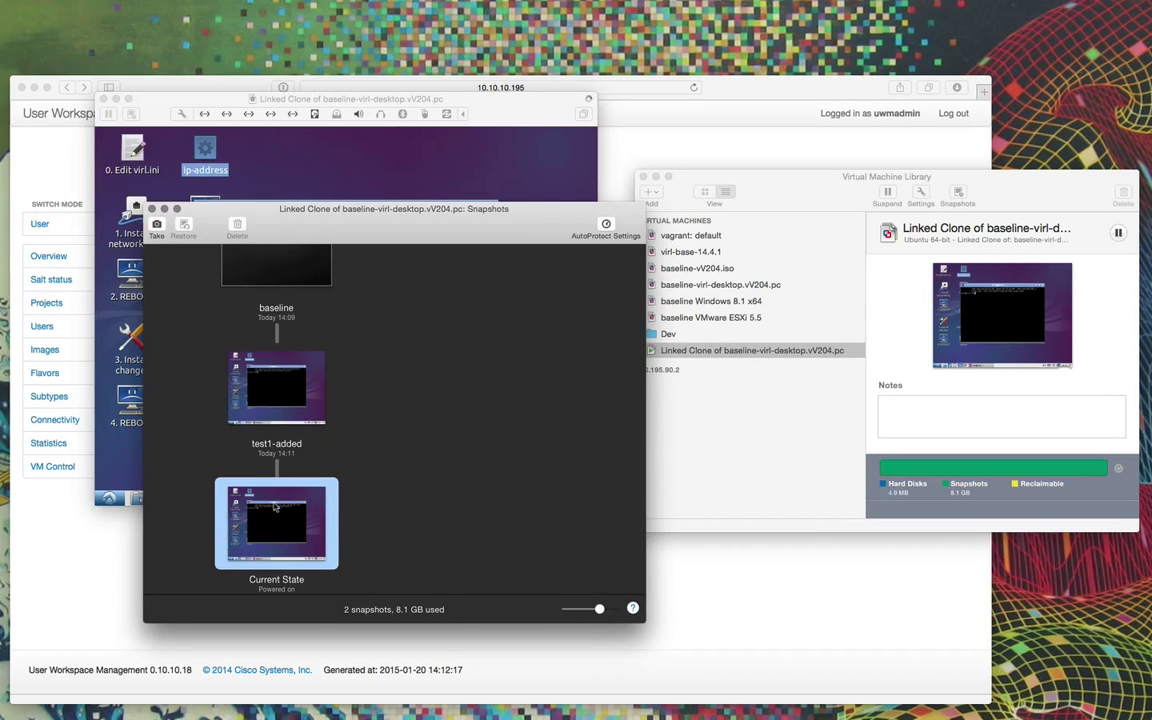
Revert the linked clone to the test1-added snapshot, discarding the current state unsaved.
click(283, 401)
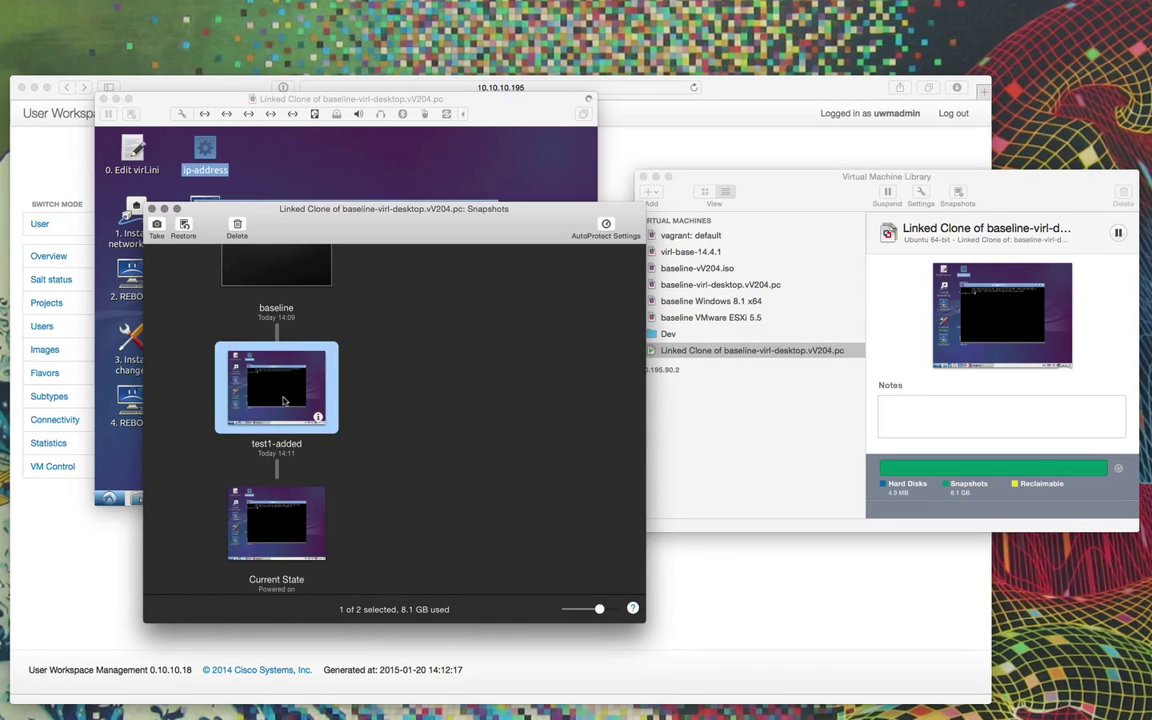
double_click(283, 401)
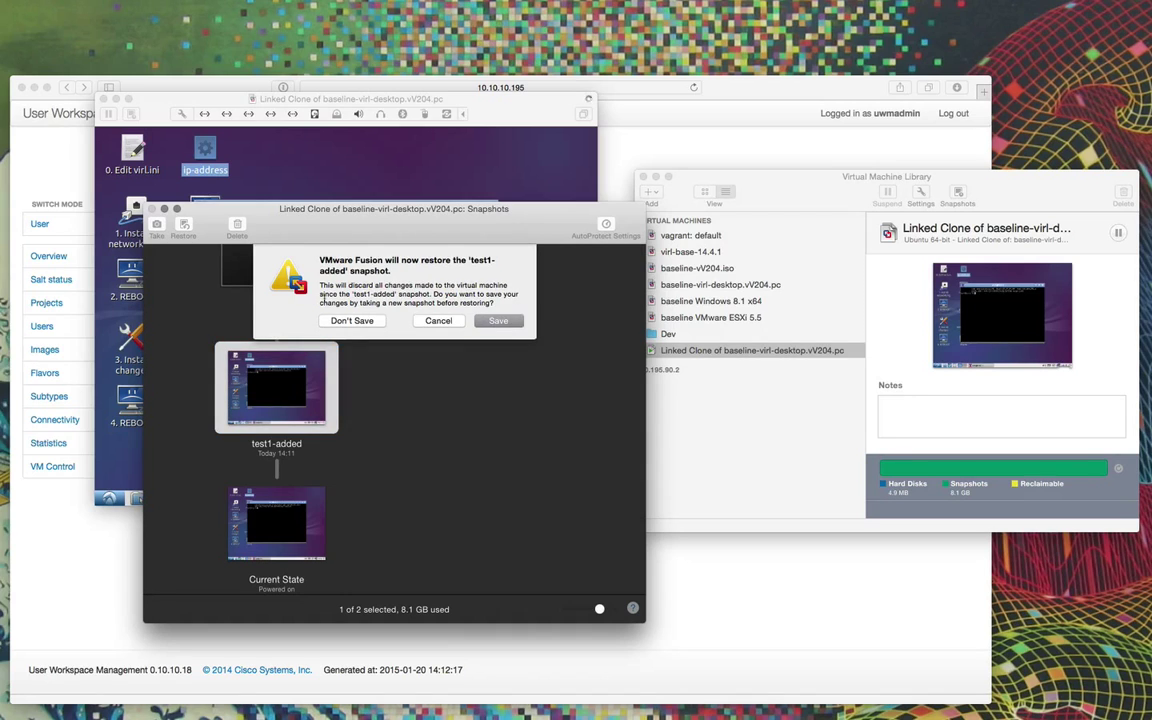
click(348, 322)
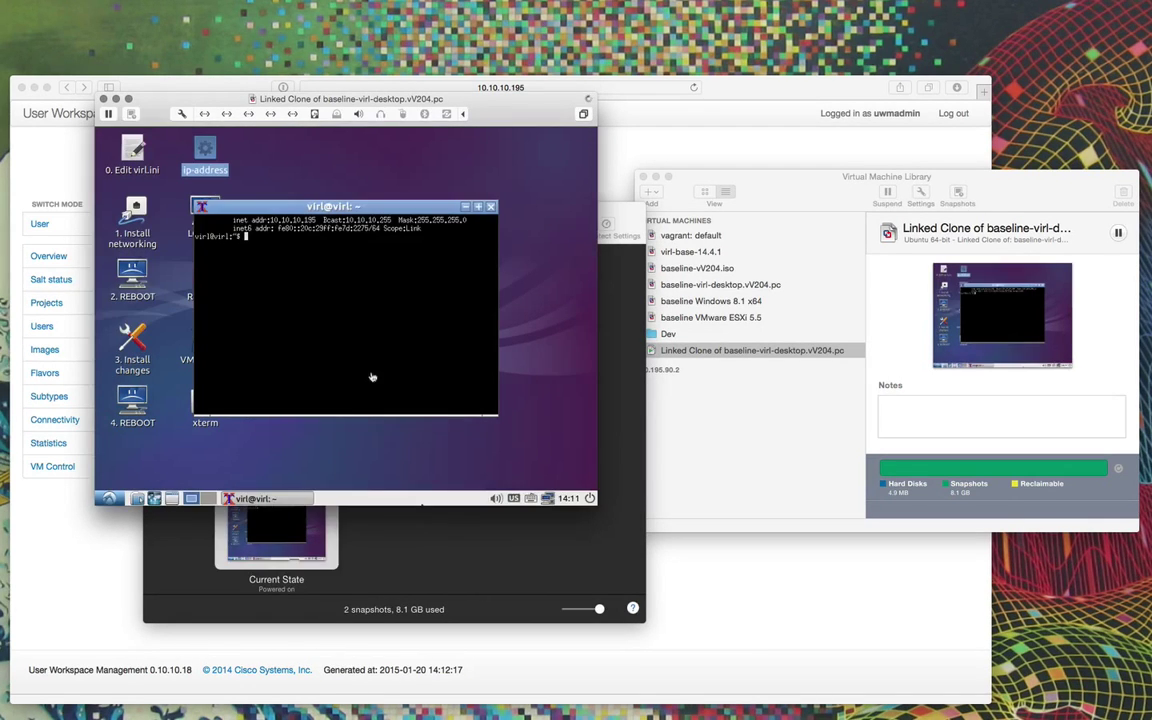
Run ifconfig eth0 in the guest terminal to confirm address 10.10.10.195.
key(Return)
key(Return)
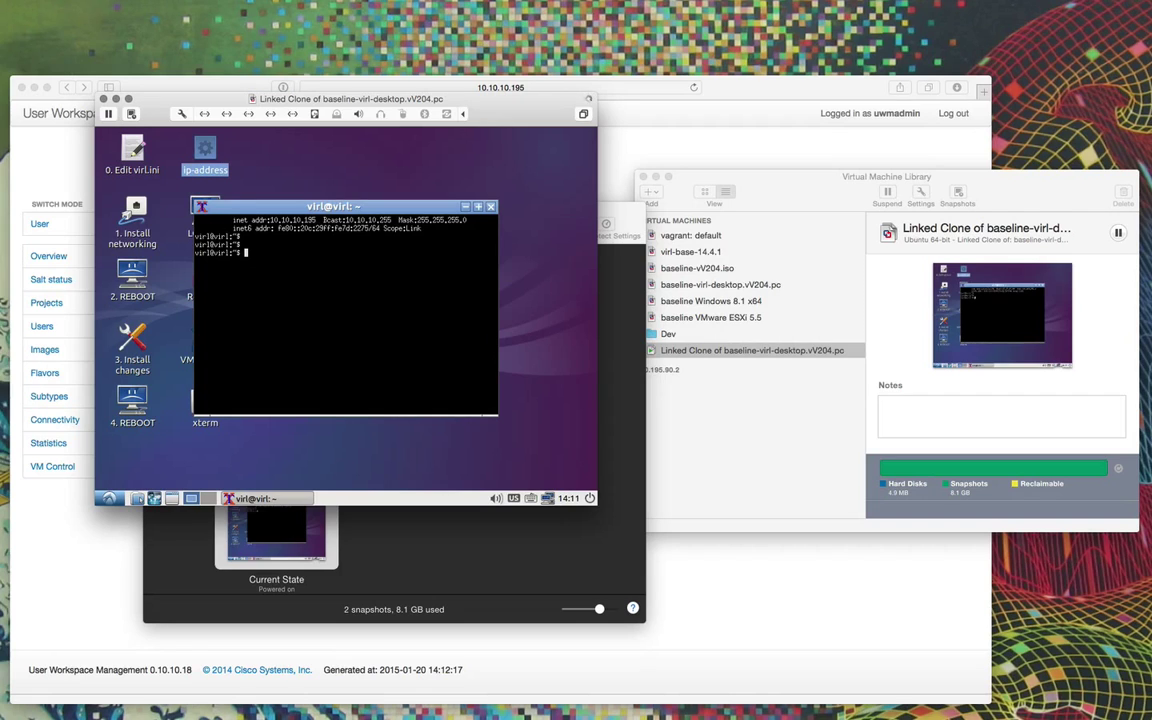
key(Return)
key(Return)
text(ifconfig eth0)
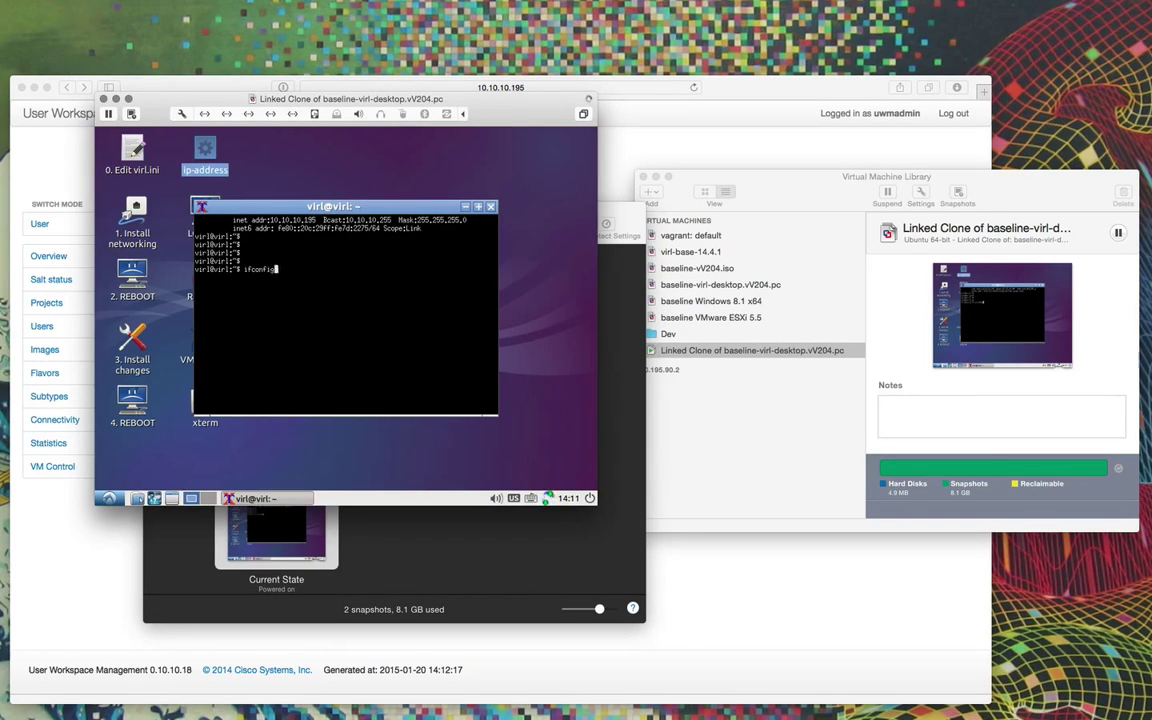
key(Return)
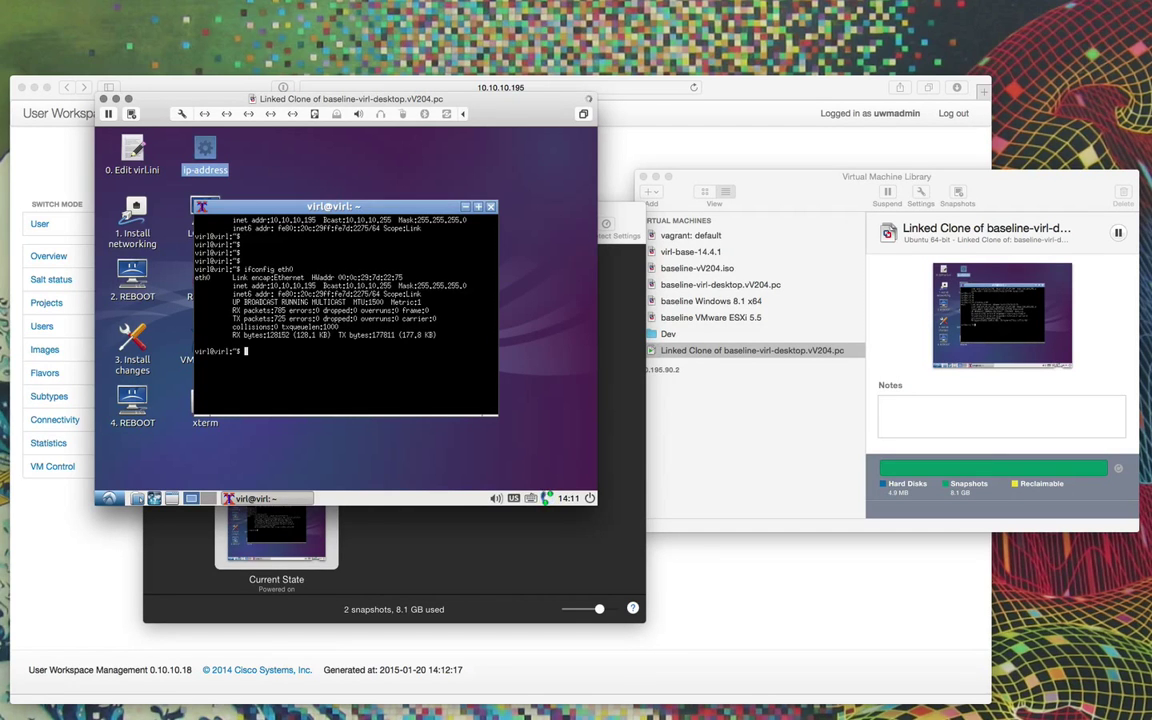
Reload the Projects page in Safari to confirm test2 is no longer listed.
click(40, 156)
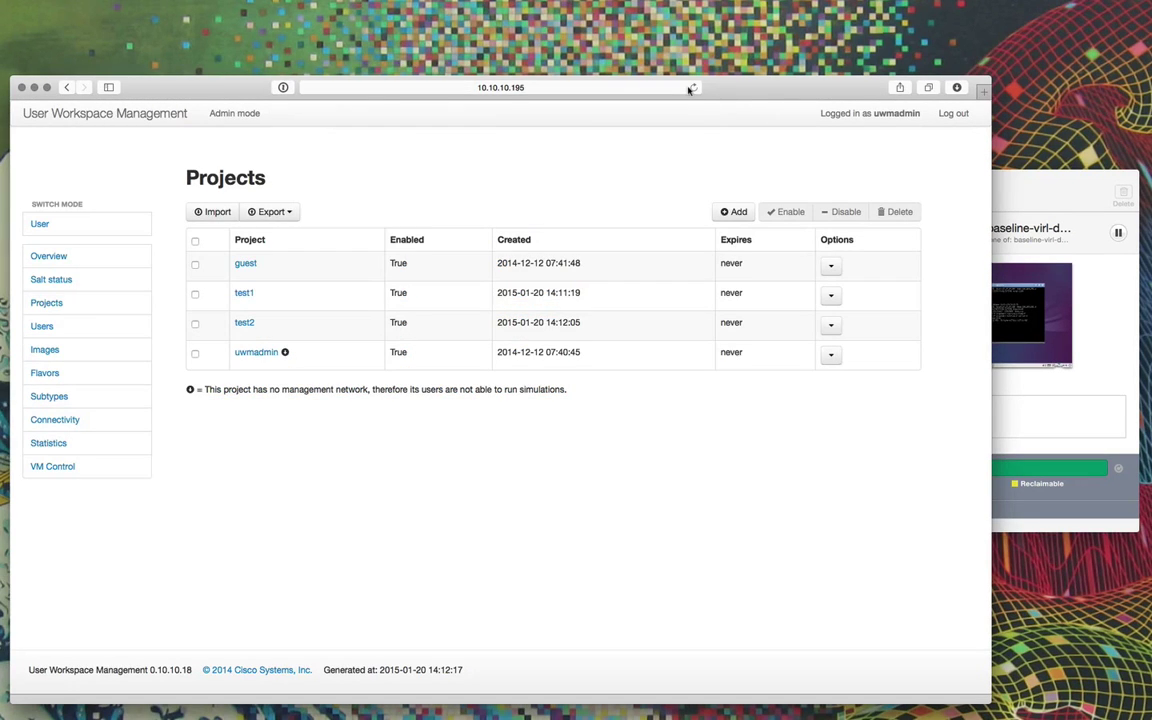
click(688, 88)
key(Return)
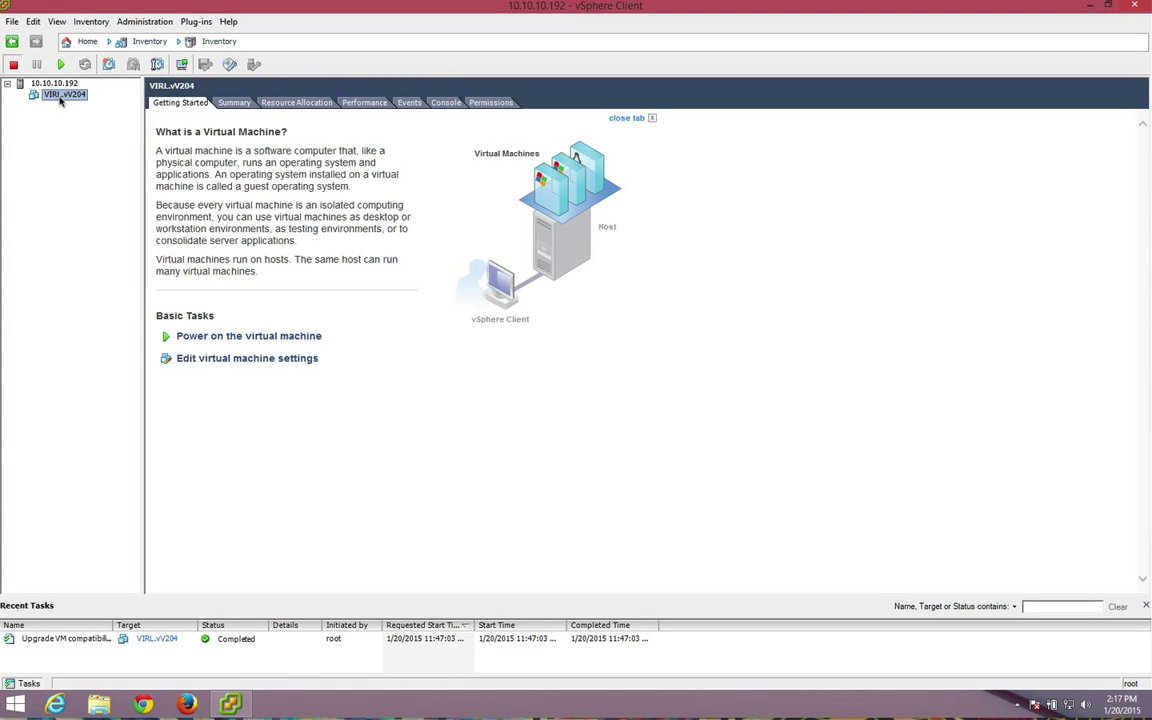
Take a snapshot of VIRL.vV204 named baseline.
right_click(61, 101)
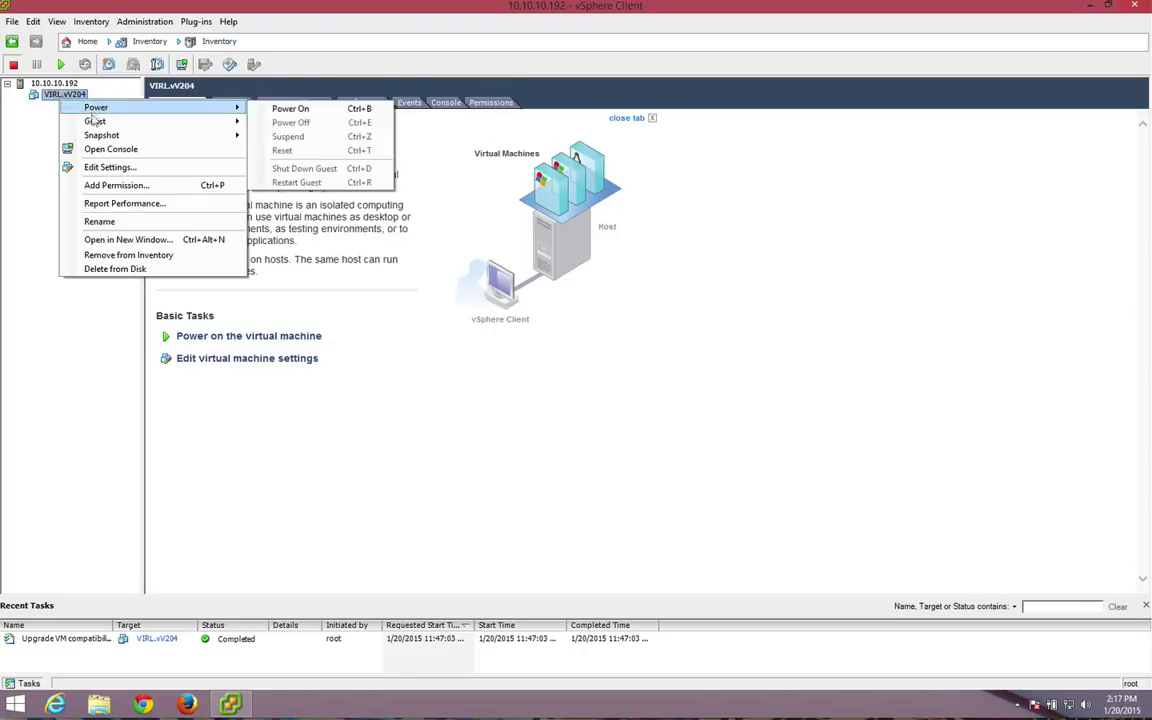
mouse_move(95, 123)
mouse_move(159, 137)
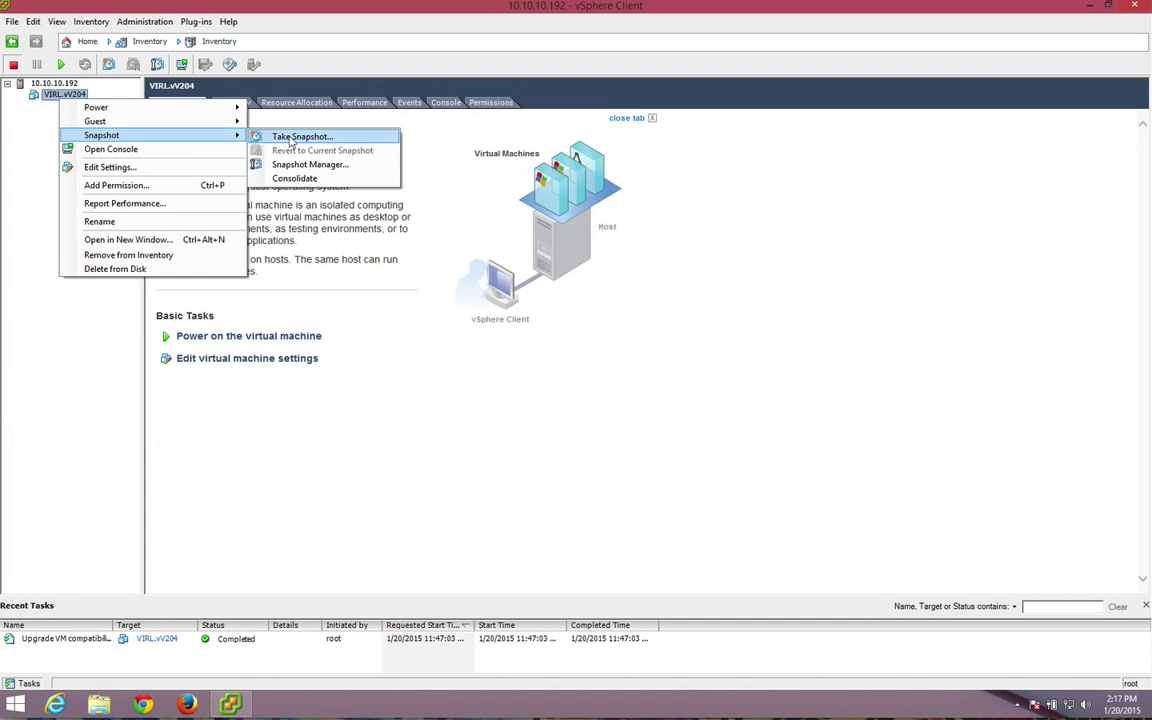
click(292, 137)
text(baseline)
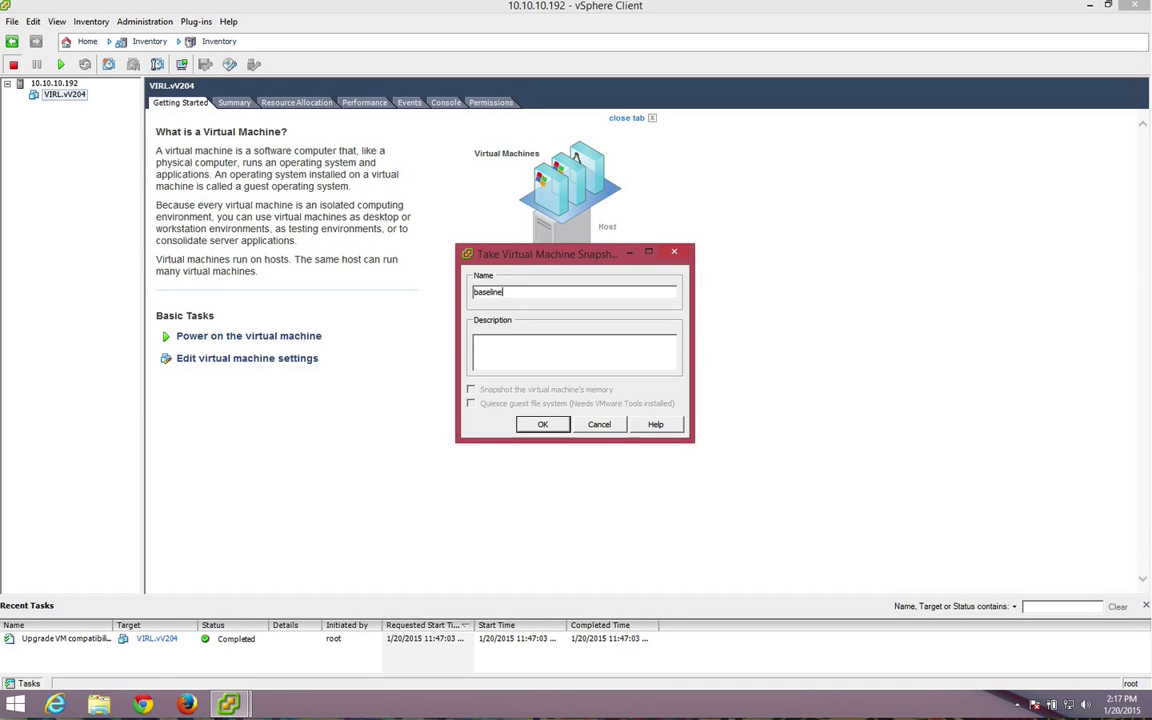
click(548, 424)
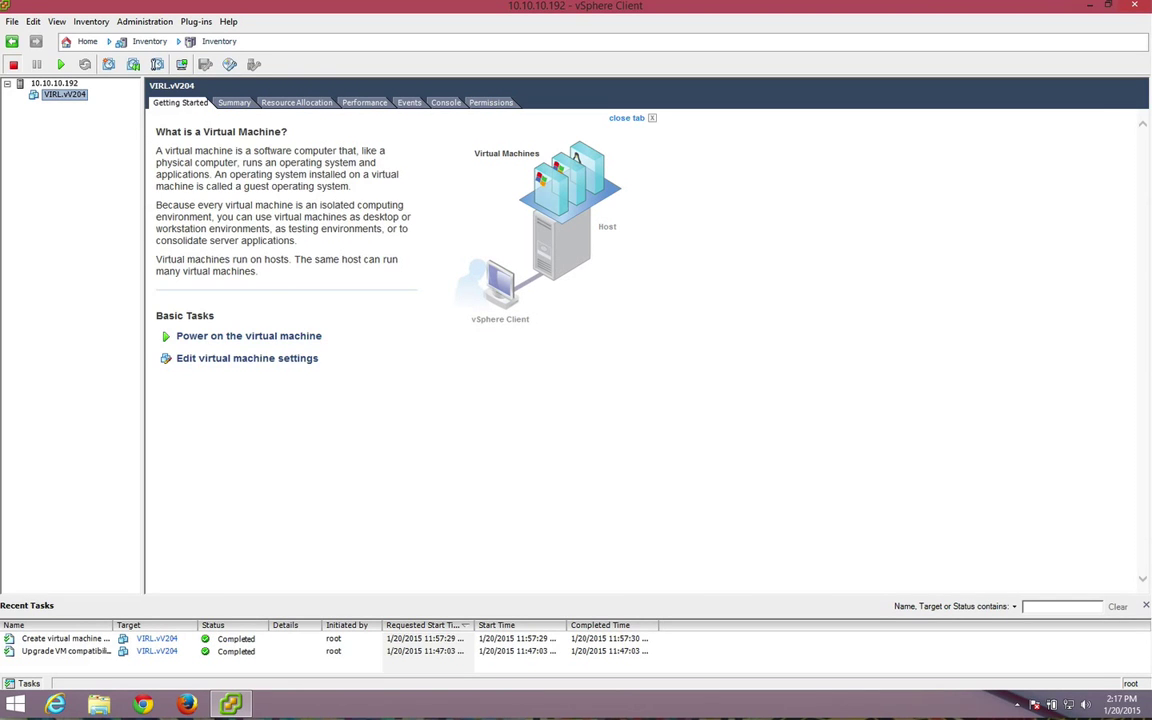
Power on VIRL.vV204, open its console and enlarge it to show the whole guest screen.
click(163, 338)
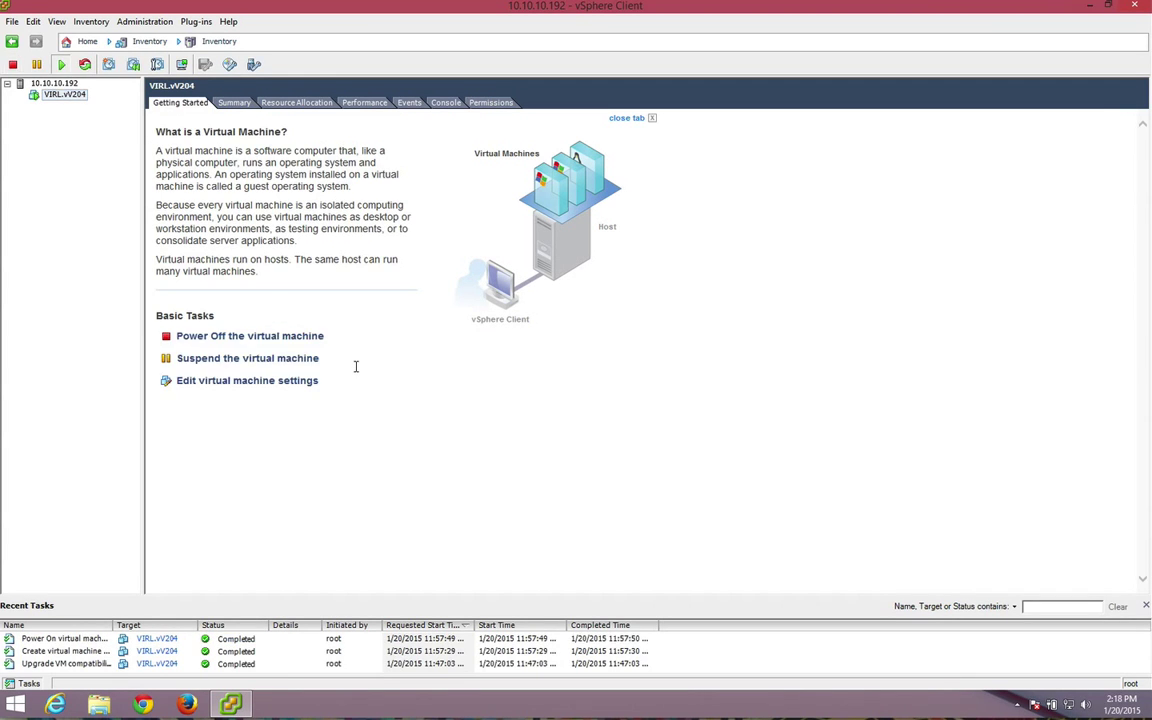
right_click(72, 94)
click(123, 147)
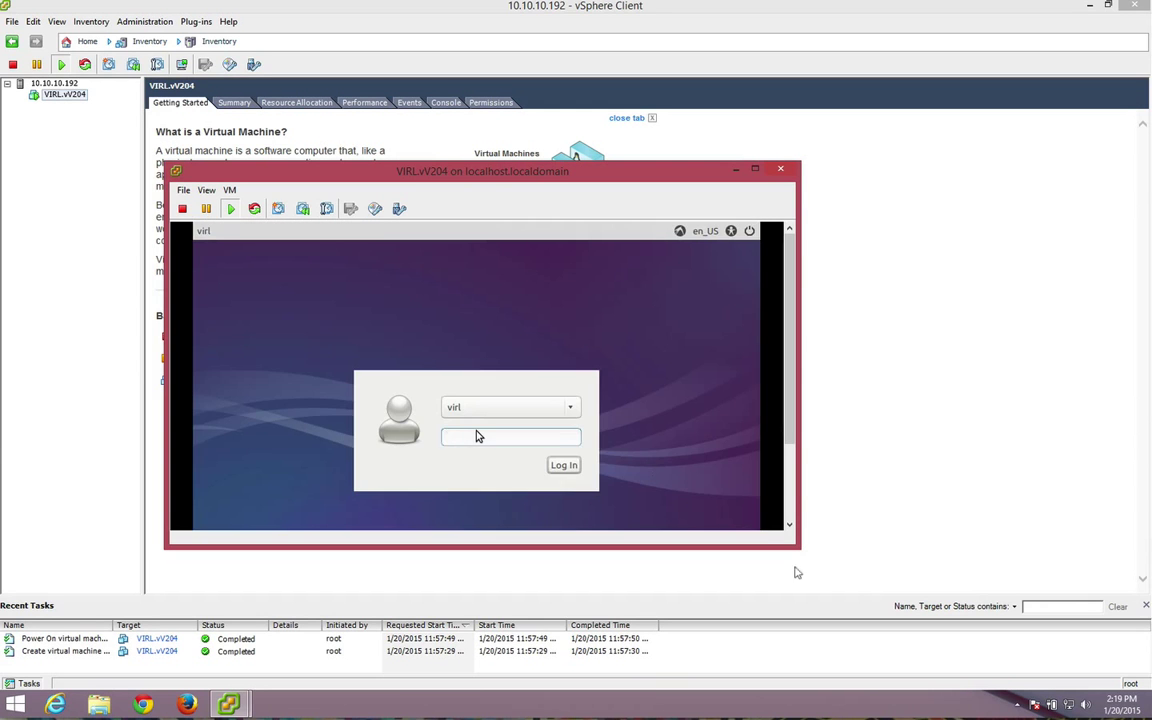
click(500, 438)
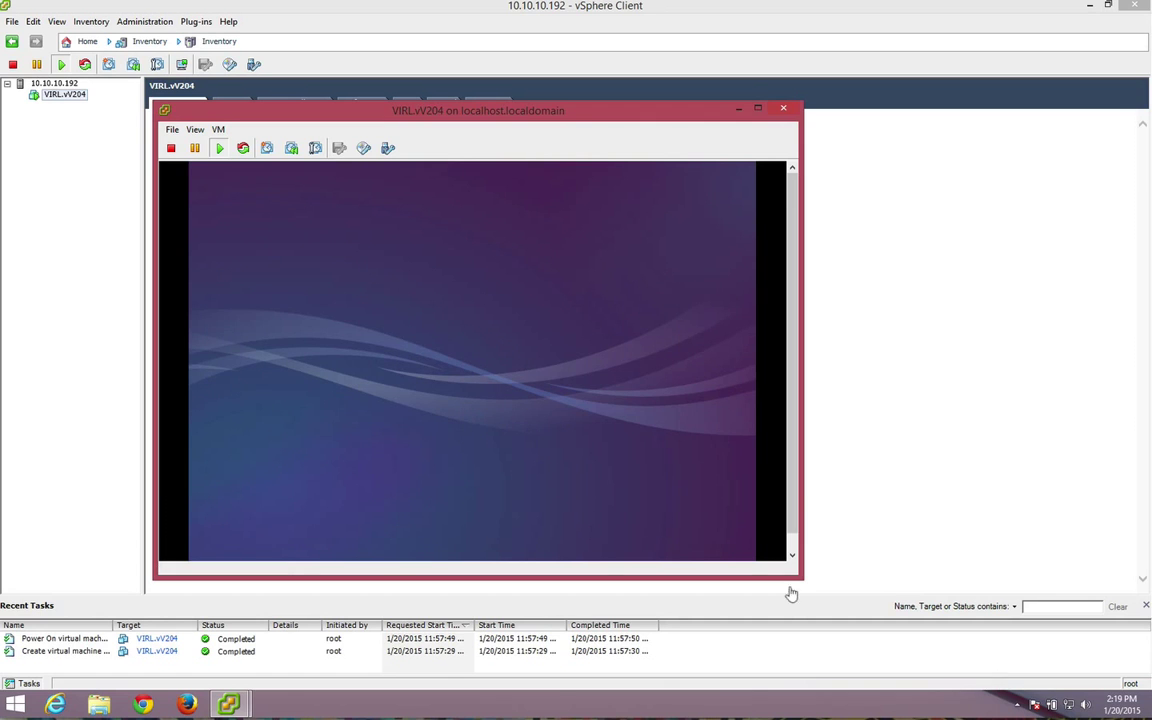
drag(798, 584, 829, 656)
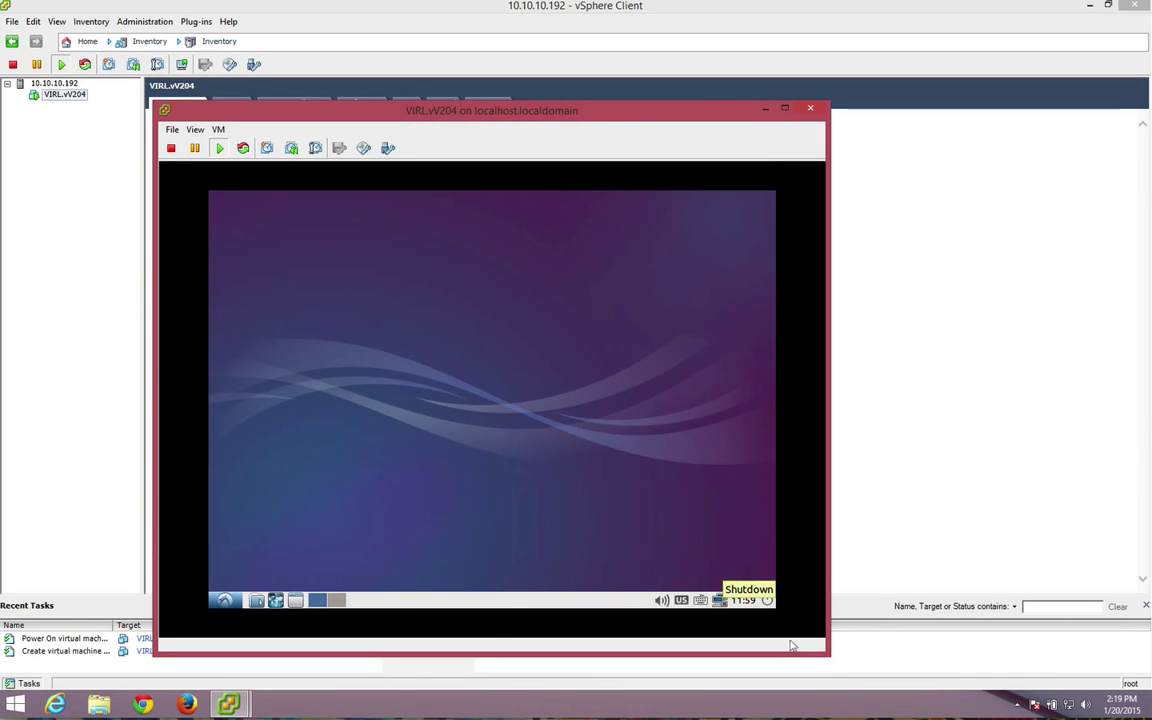
Shut down the guest from the Lubuntu desktop's logout menu.
click(776, 622)
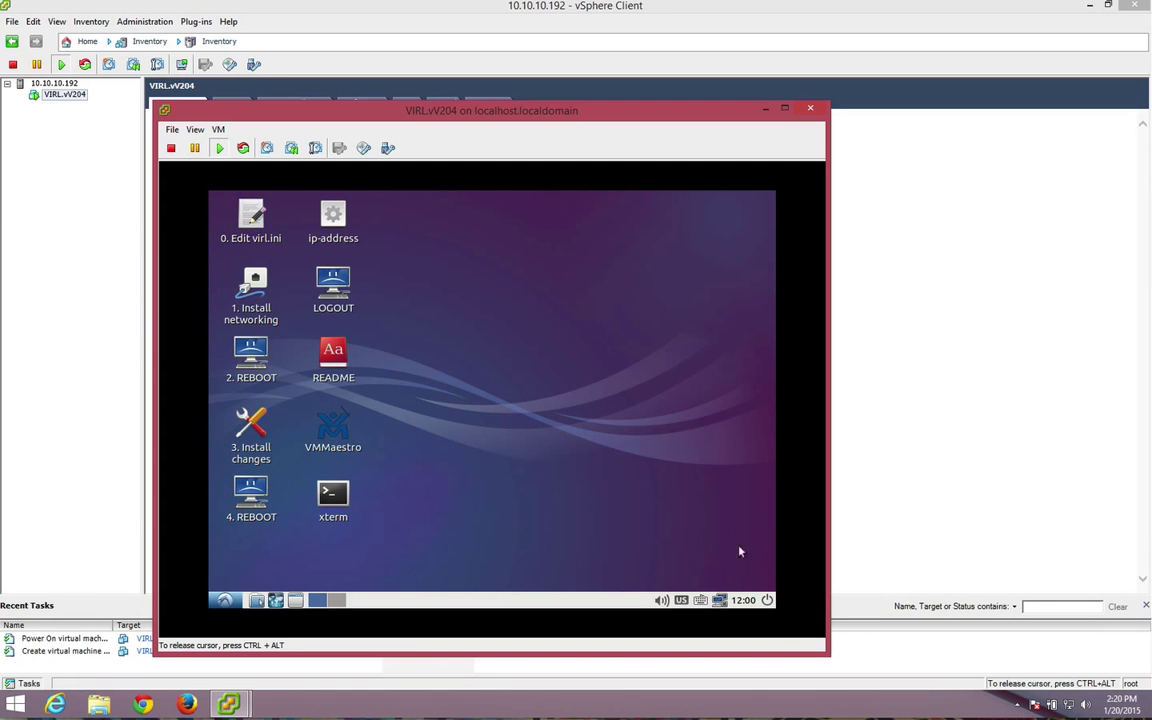
click(767, 601)
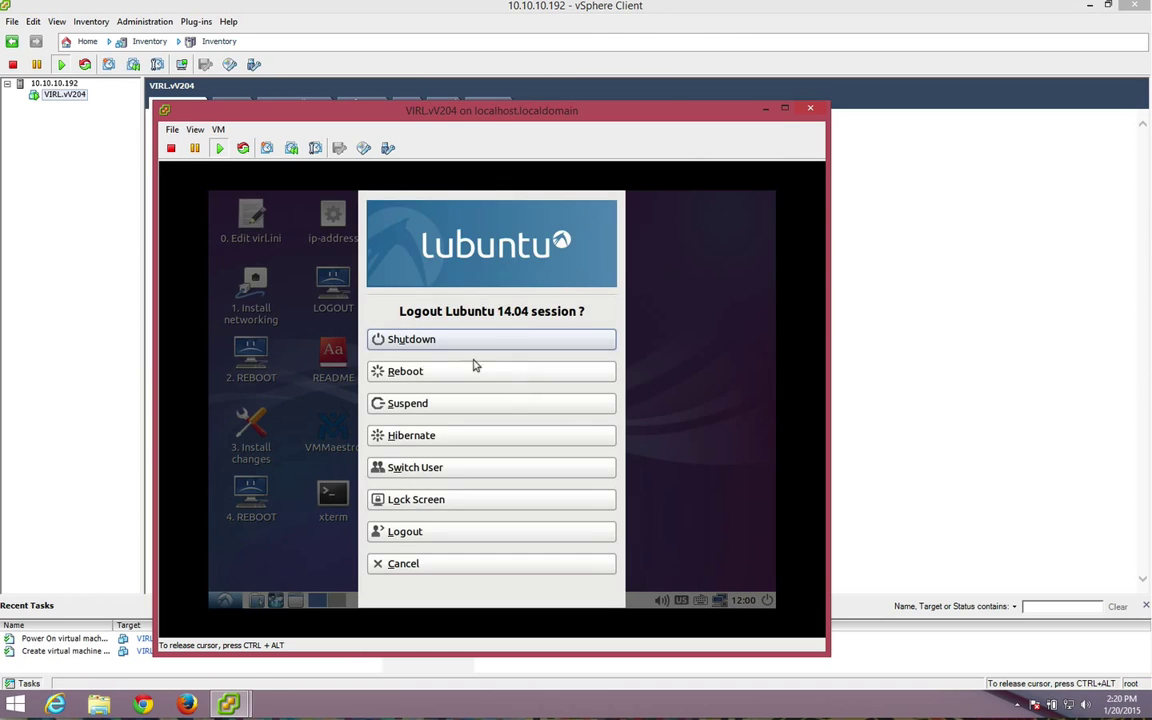
click(435, 345)
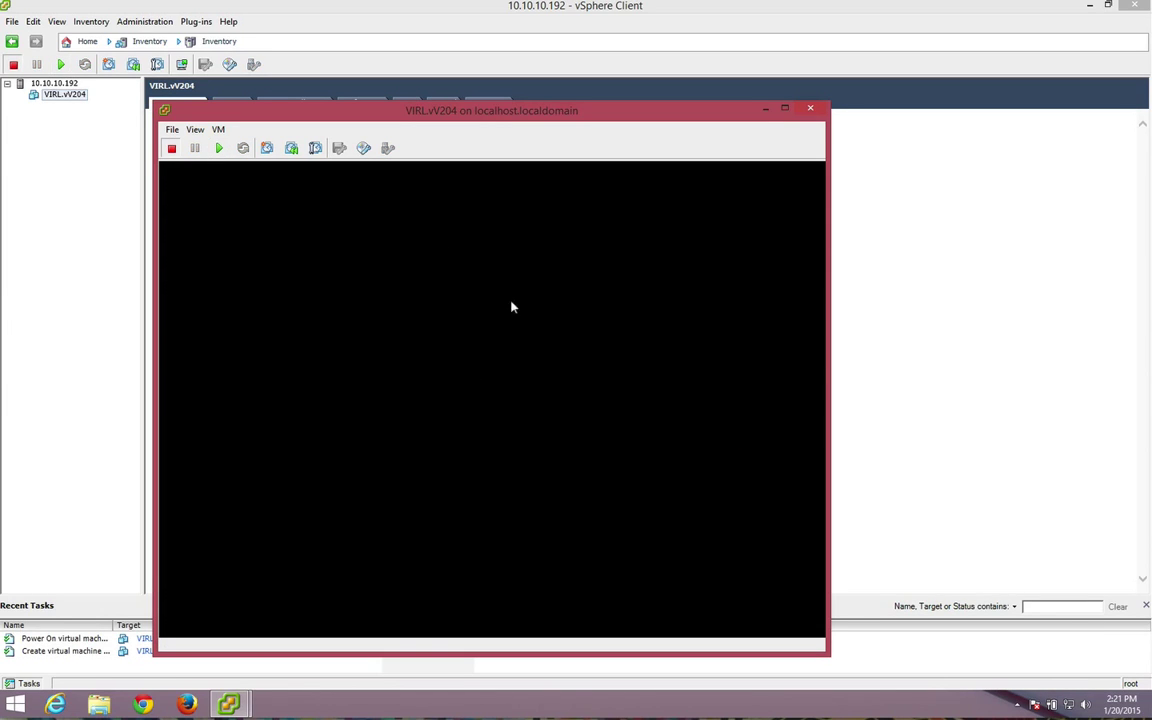
Take a second snapshot of the shut-down VIRL.vV204 named change-1.
click(267, 148)
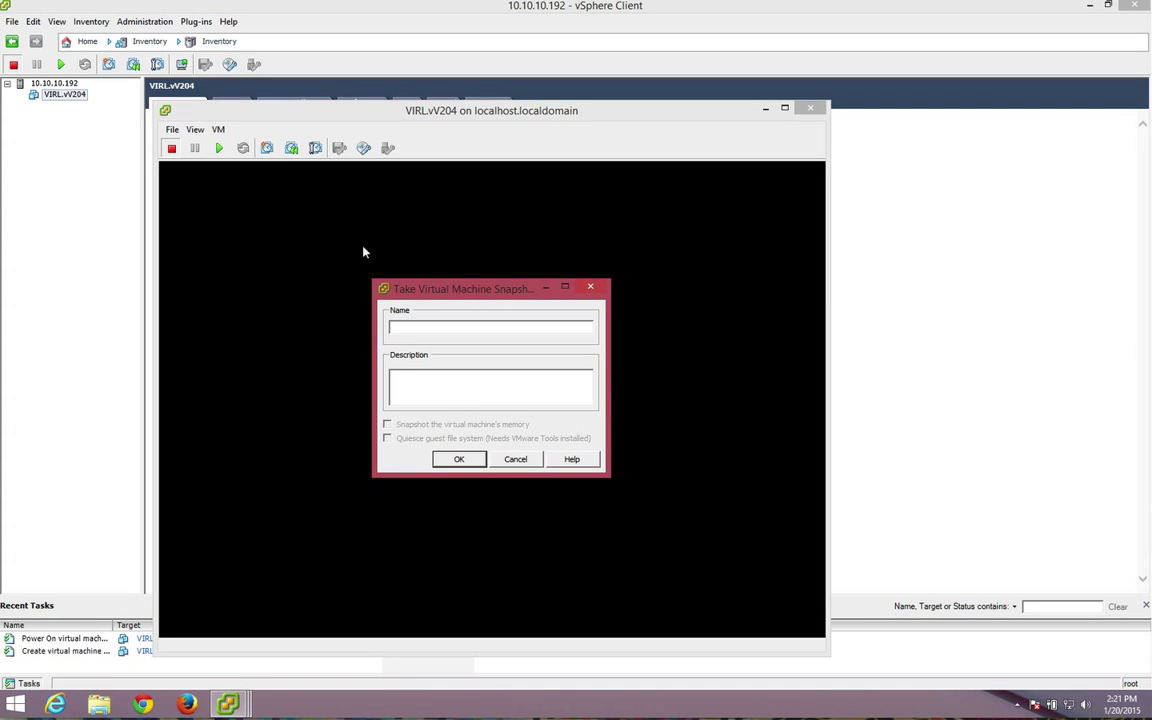
text(change-1)
click(459, 459)
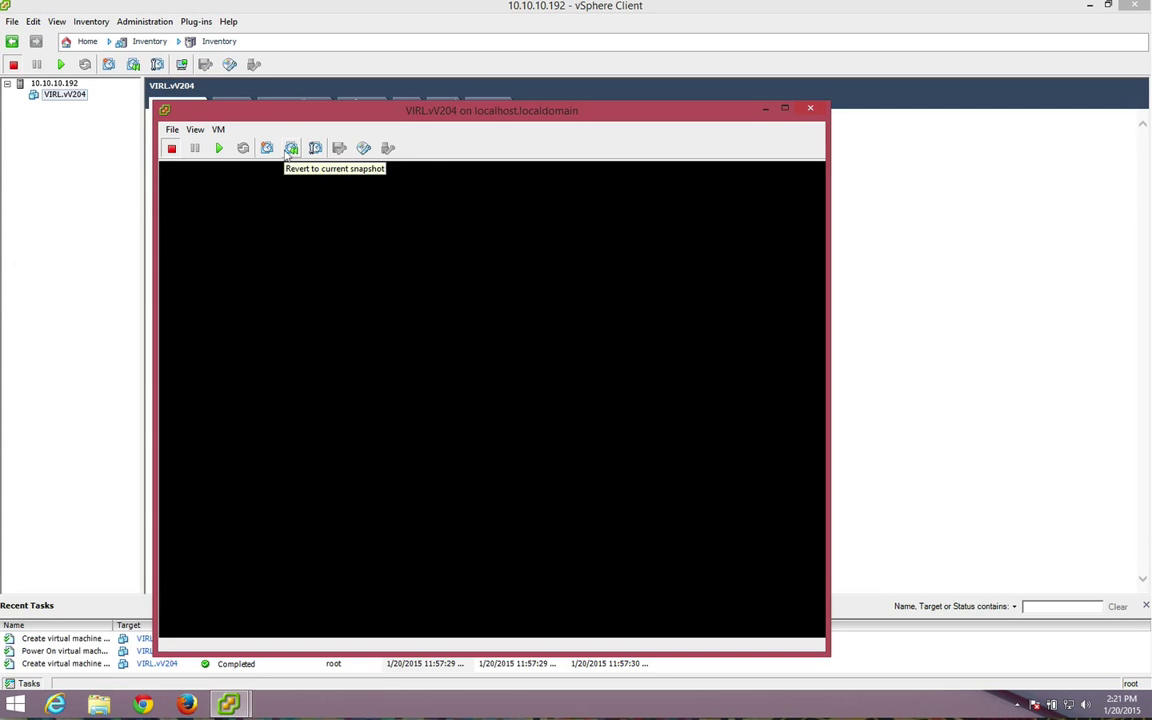
Revert VIRL.vV204 to the 'baseline' snapshot via Snapshot Manager, then power it on.
click(315, 148)
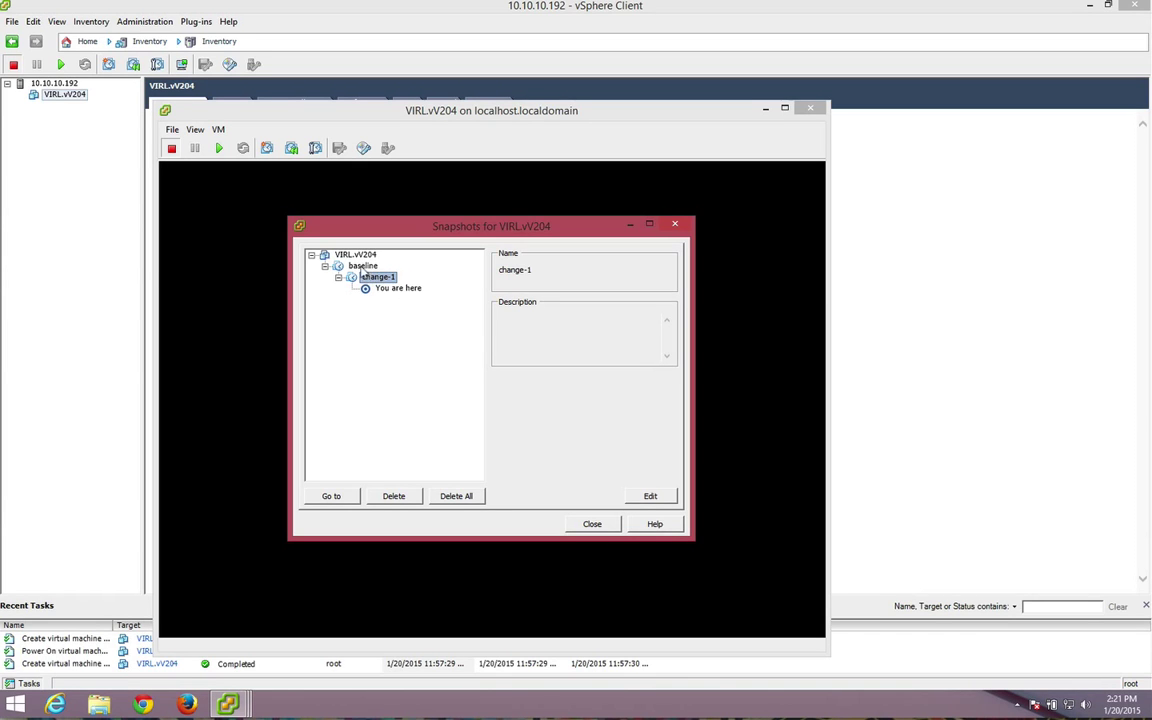
click(362, 266)
click(333, 496)
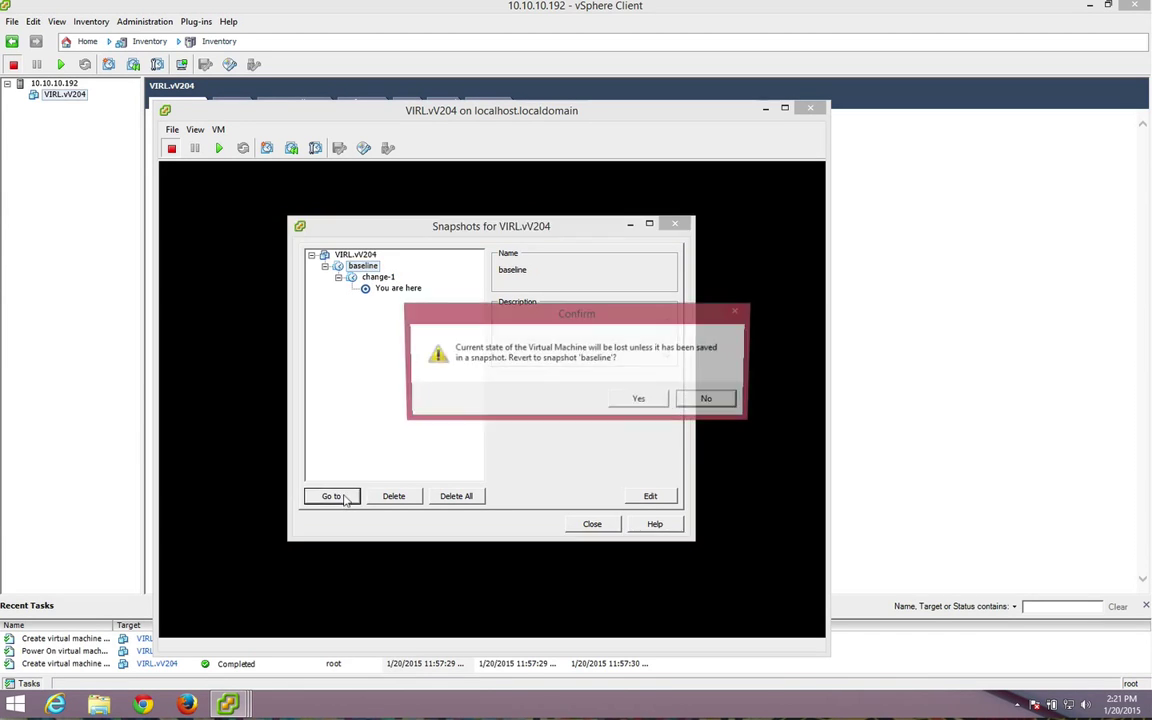
click(637, 400)
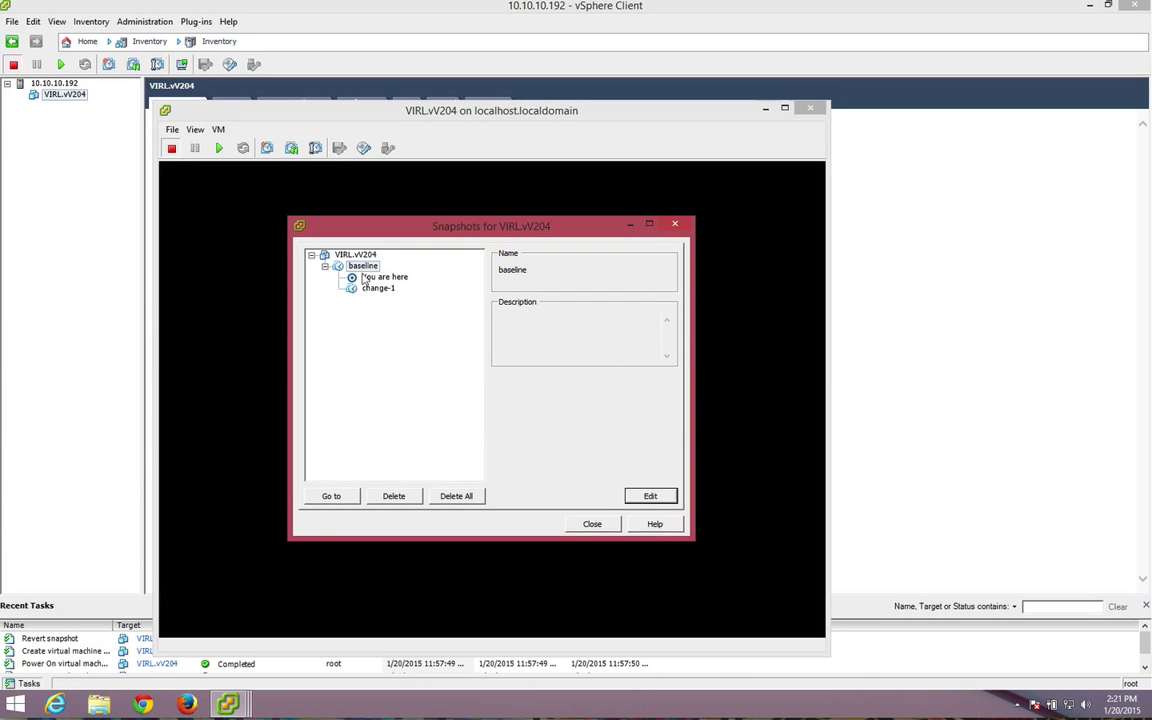
click(595, 527)
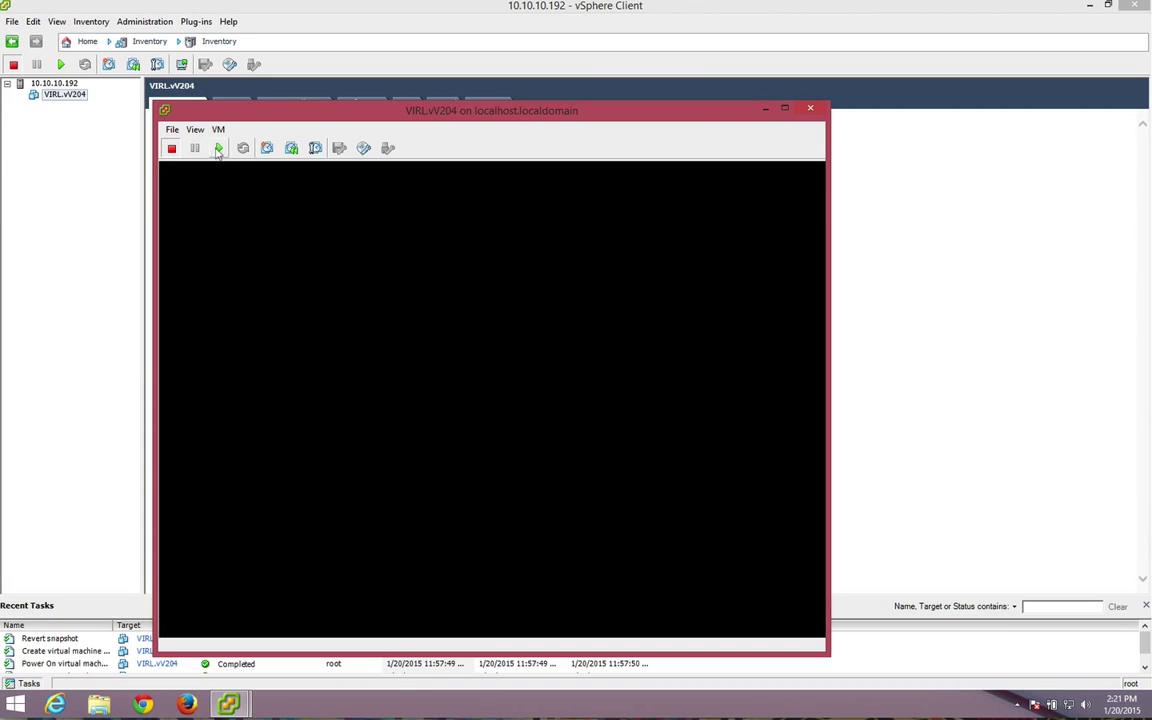
click(219, 148)
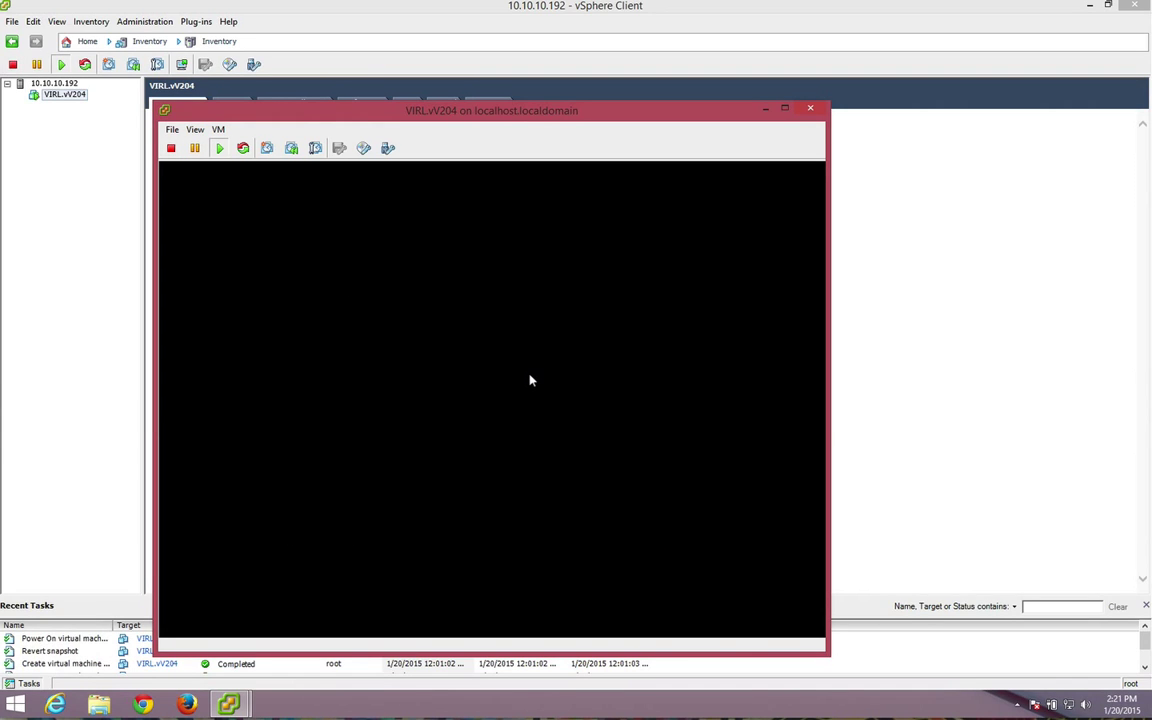